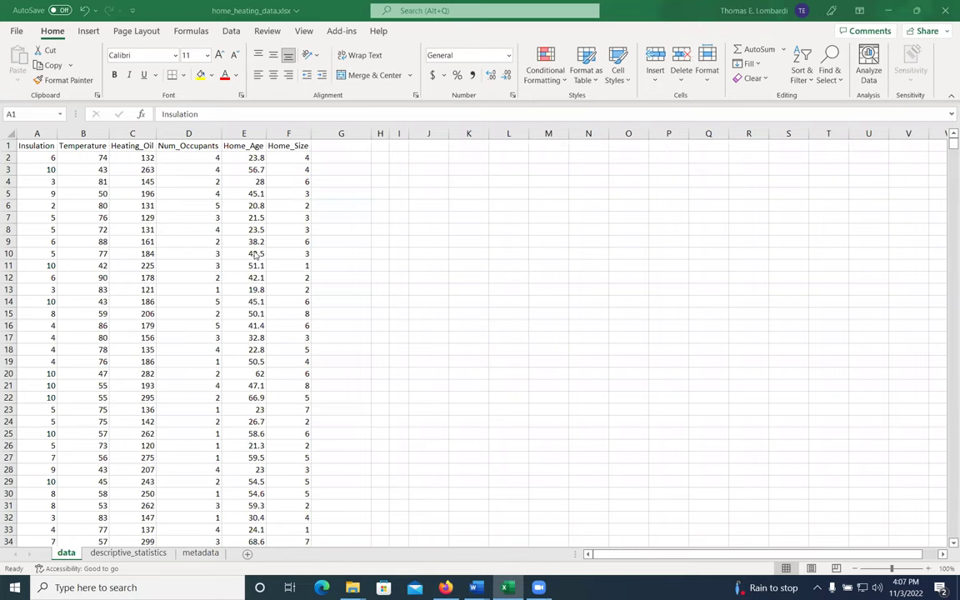
Step: Examine the Insulation statistics and the bin list in A18:A28 of the descriptive_statistics sheet alongside the data sheet
{"action": "left_click", "coordinate": [134, 553]}
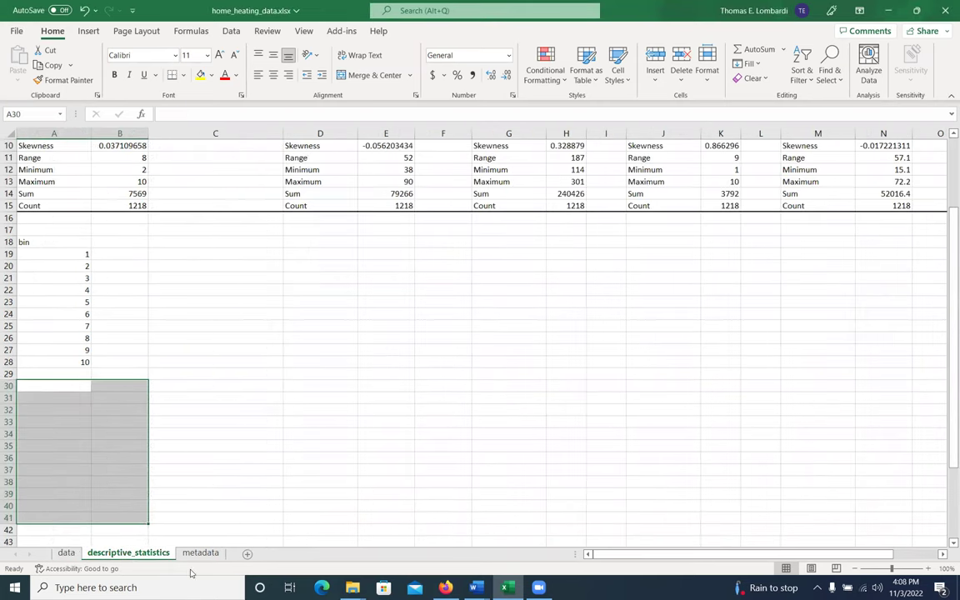
{"action": "scroll", "coordinate": [401, 330], "scroll_direction": "up", "scroll_amount": 3}
{"action": "scroll", "coordinate": [401, 314], "scroll_direction": "down", "scroll_amount": 3}
{"action": "scroll", "coordinate": [160, 296], "scroll_direction": "up", "scroll_amount": 3}
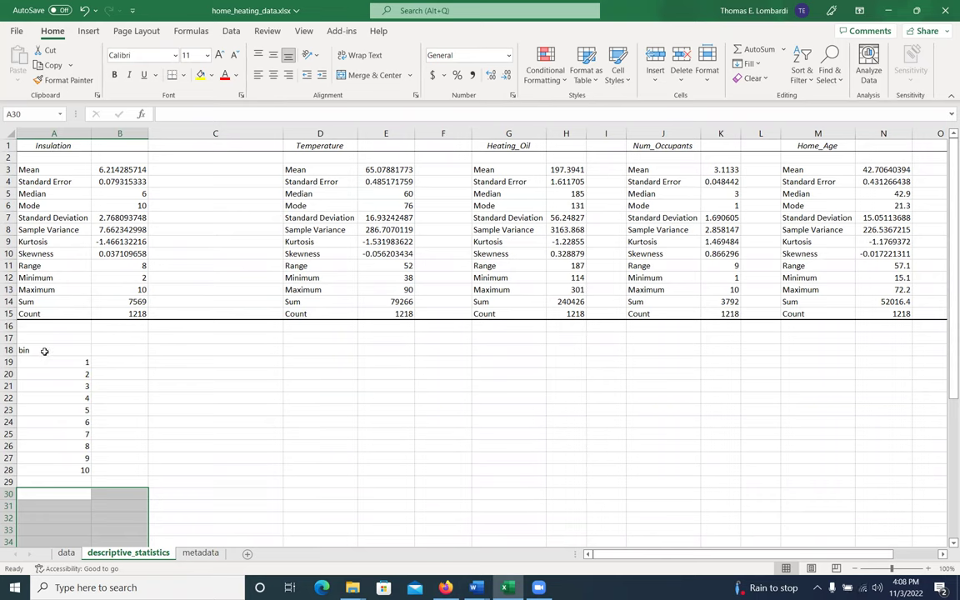
{"action": "left_click_drag", "start_coordinate": [44, 351], "coordinate": [50, 472]}
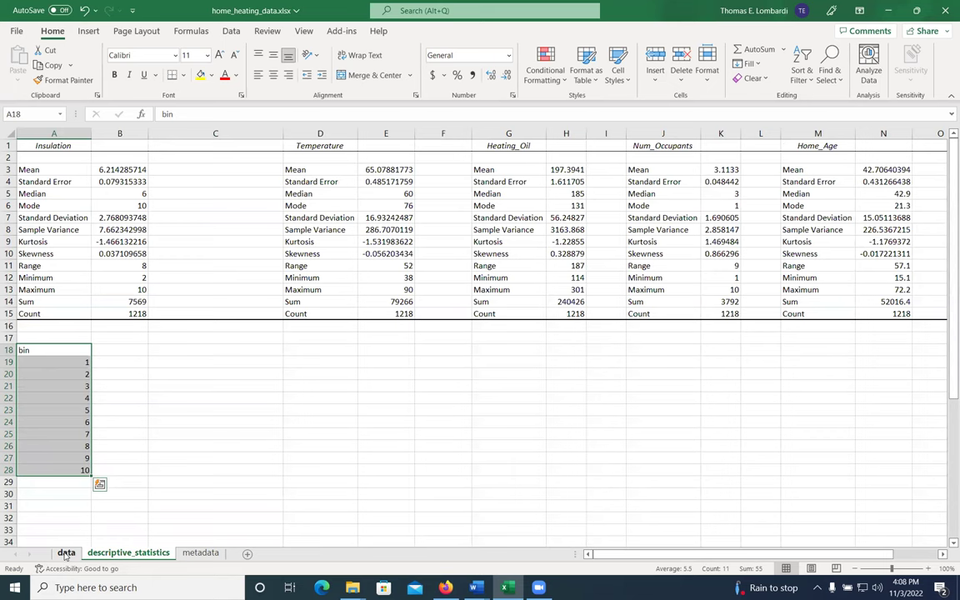
{"action": "left_click", "coordinate": [66, 553]}
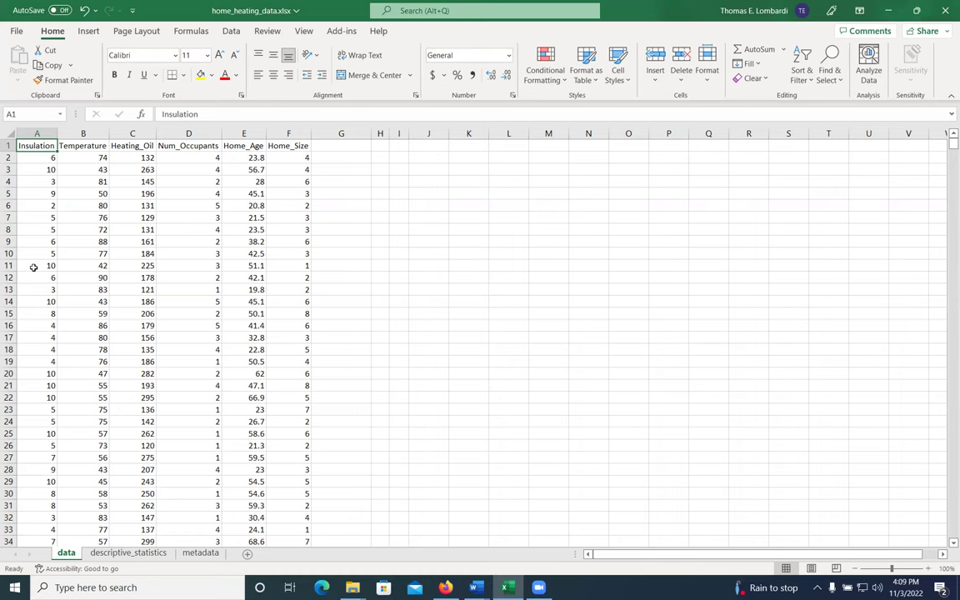
{"action": "left_click", "coordinate": [117, 555]}
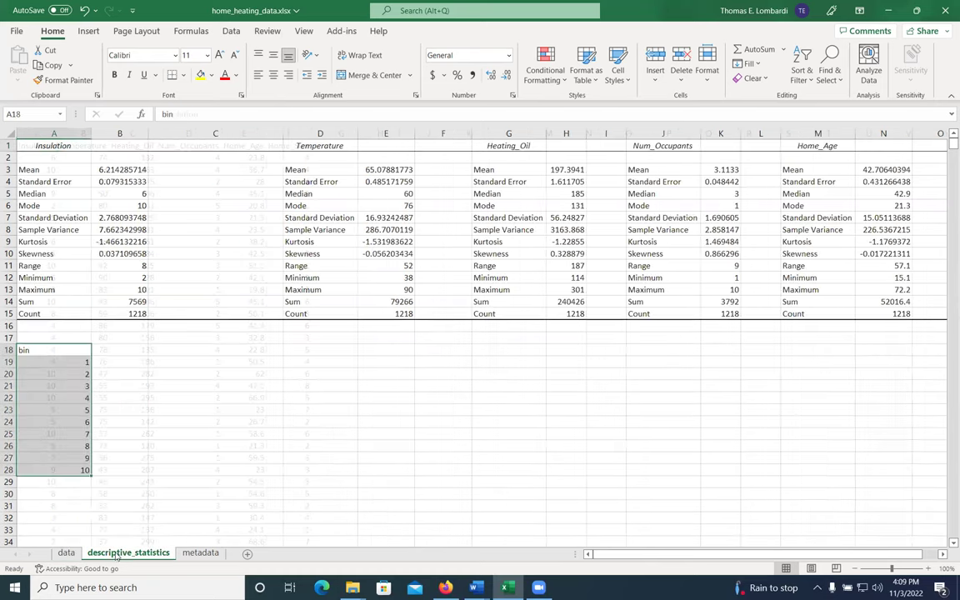
{"action": "left_click", "coordinate": [65, 362]}
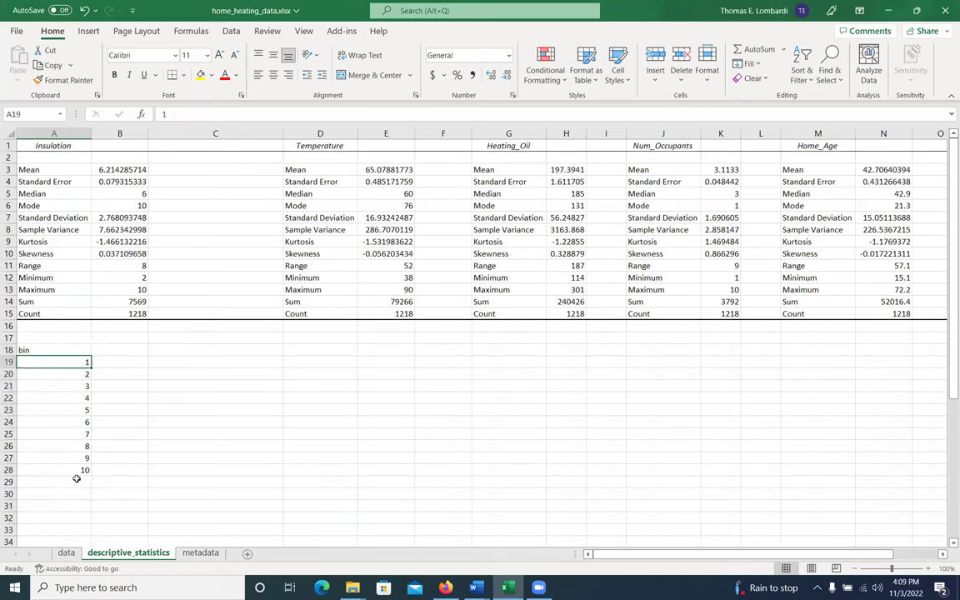
{"action": "left_click", "coordinate": [40, 350]}
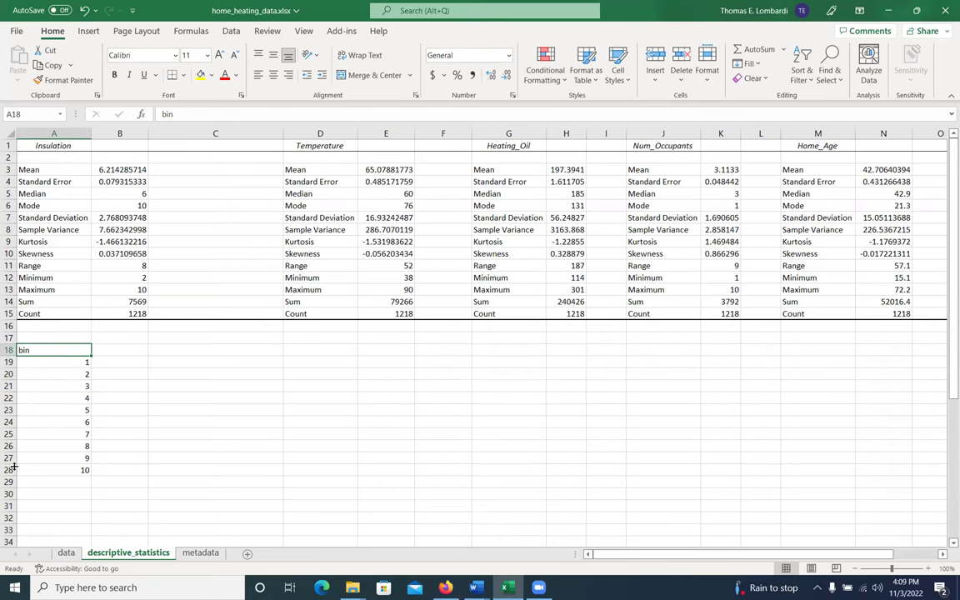
Step: Start the Histogram analysis tool from the data sheet and set its input range to the Insulation column, A1:A1219
{"action": "left_click", "coordinate": [65, 554]}
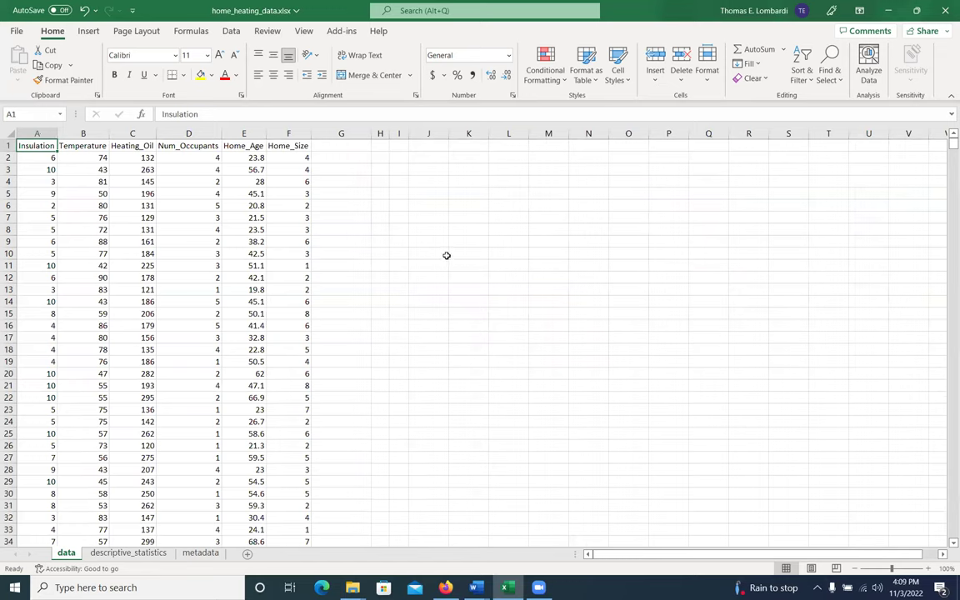
{"action": "left_click", "coordinate": [232, 32]}
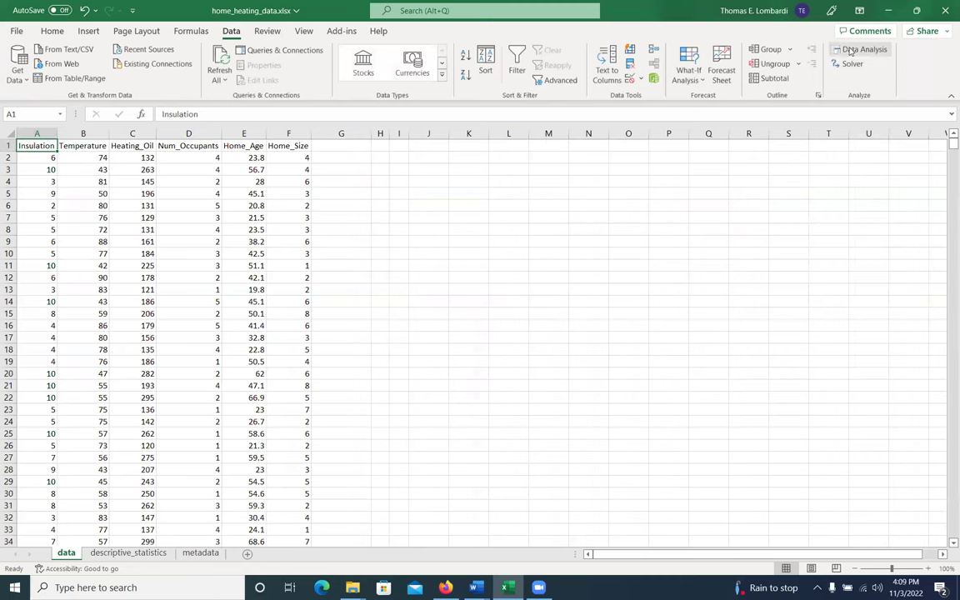
{"action": "left_click", "coordinate": [850, 51]}
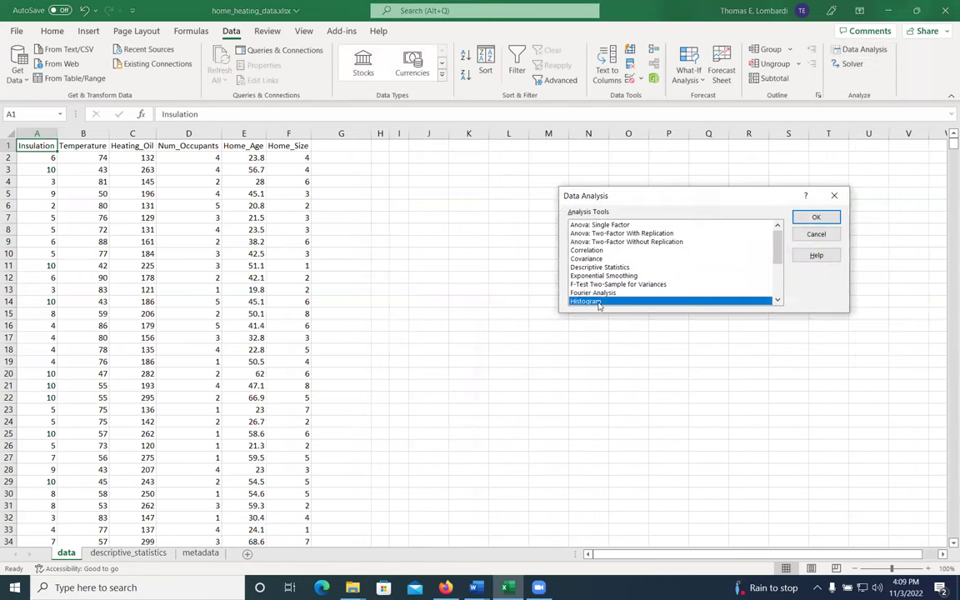
{"action": "left_click", "coordinate": [817, 218]}
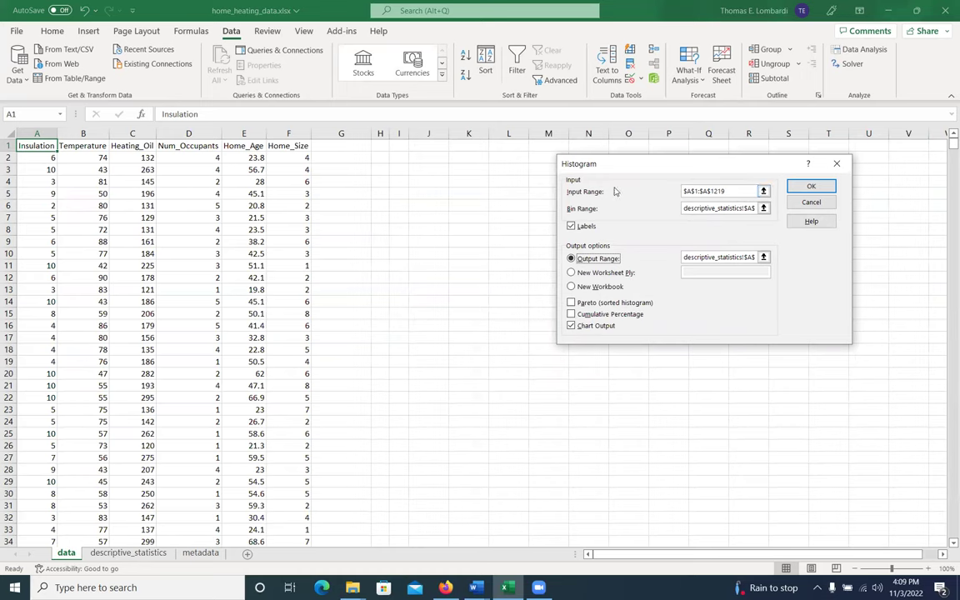
{"action": "left_click", "coordinate": [764, 191]}
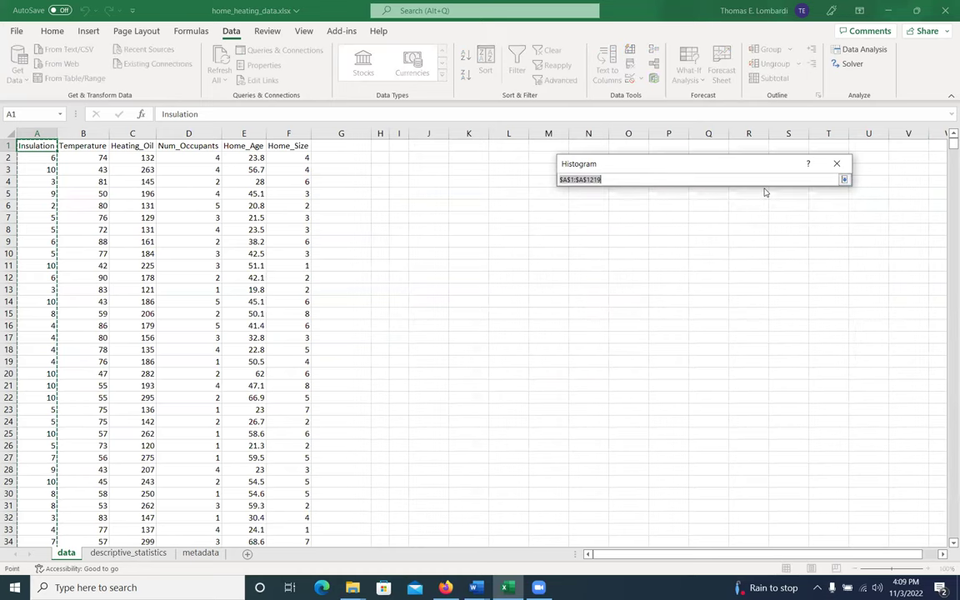
{"action": "left_click", "coordinate": [37, 147]}
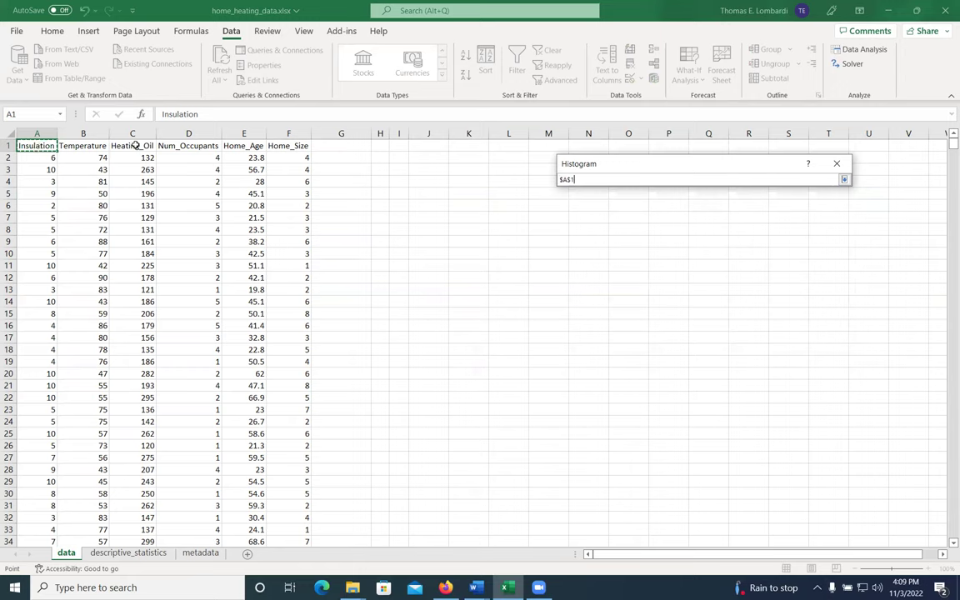
{"action": "key", "text": "ctrl+shift+Down"}
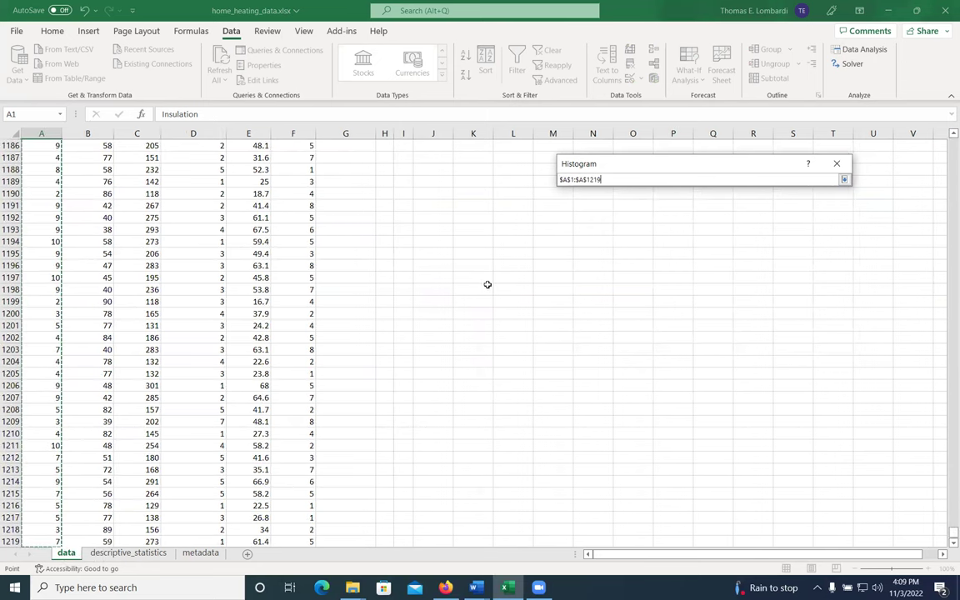
{"action": "left_click", "coordinate": [844, 180]}
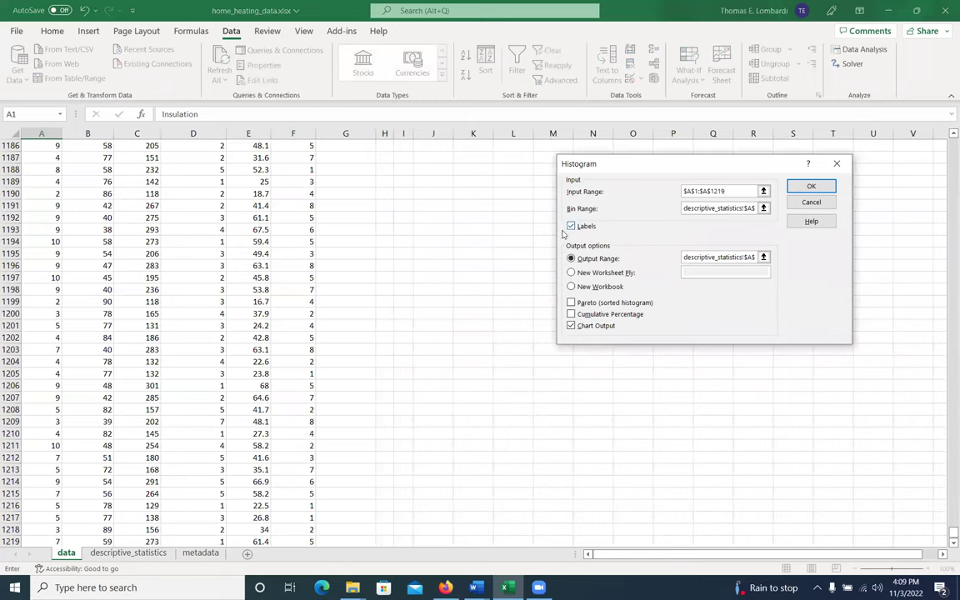
Step: Set the histogram's bin range to A18:A28 on the descriptive_statistics sheet, including the bin label
{"action": "left_click", "coordinate": [764, 209]}
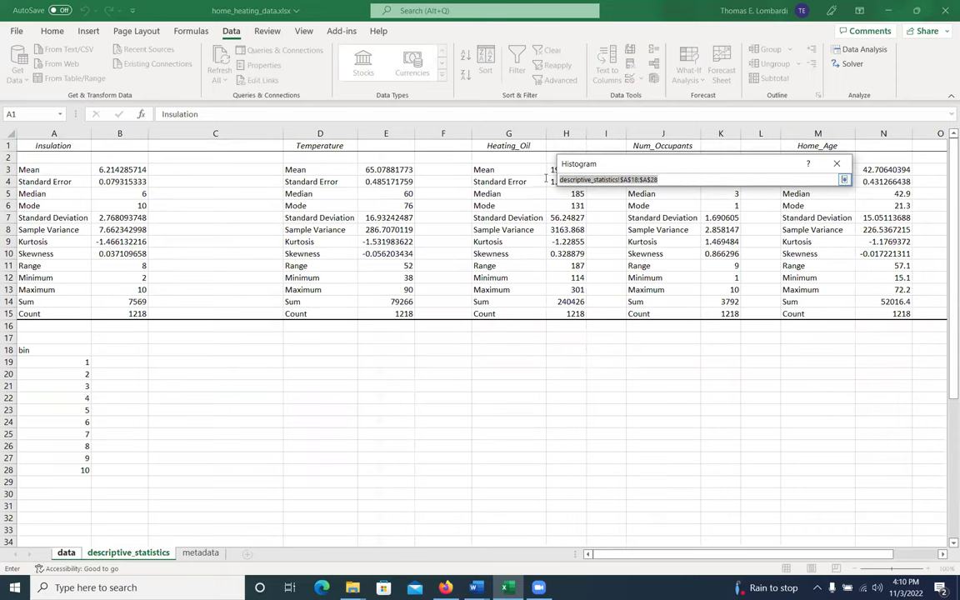
{"action": "key", "text": "BackSpace"}
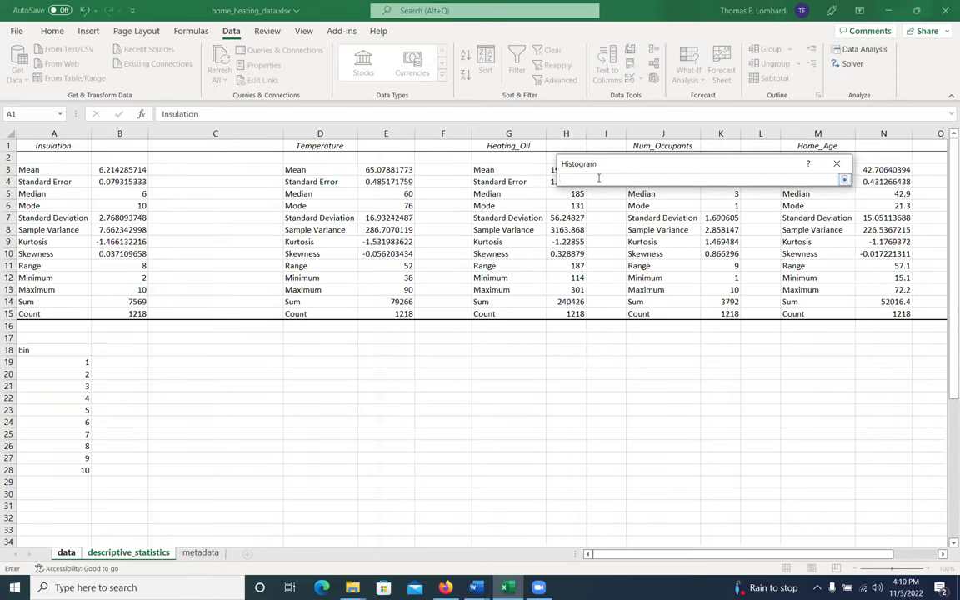
{"action": "left_click", "coordinate": [40, 352]}
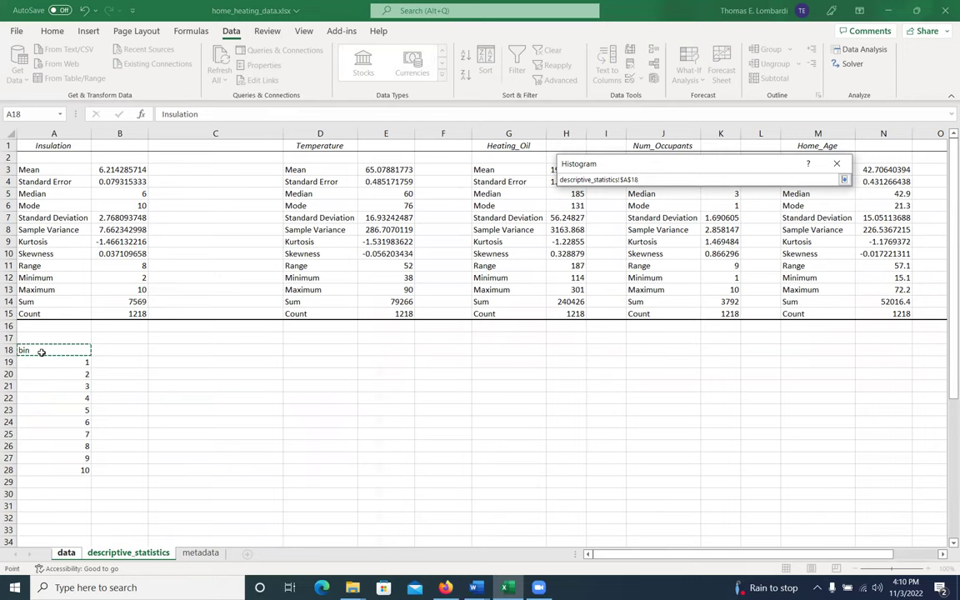
{"action": "left_click_drag", "start_coordinate": [41, 352], "coordinate": [43, 466]}
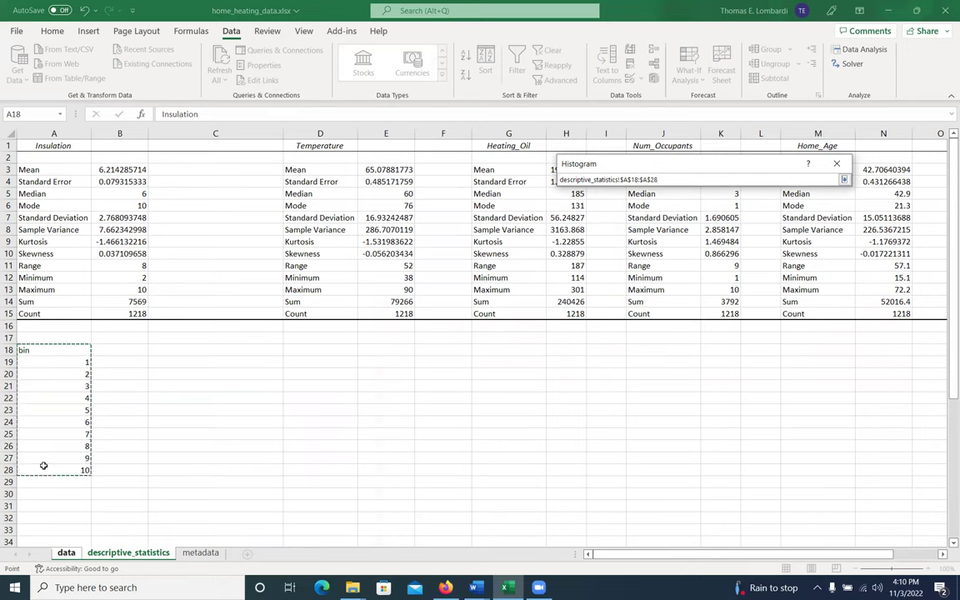
{"action": "left_click", "coordinate": [844, 180]}
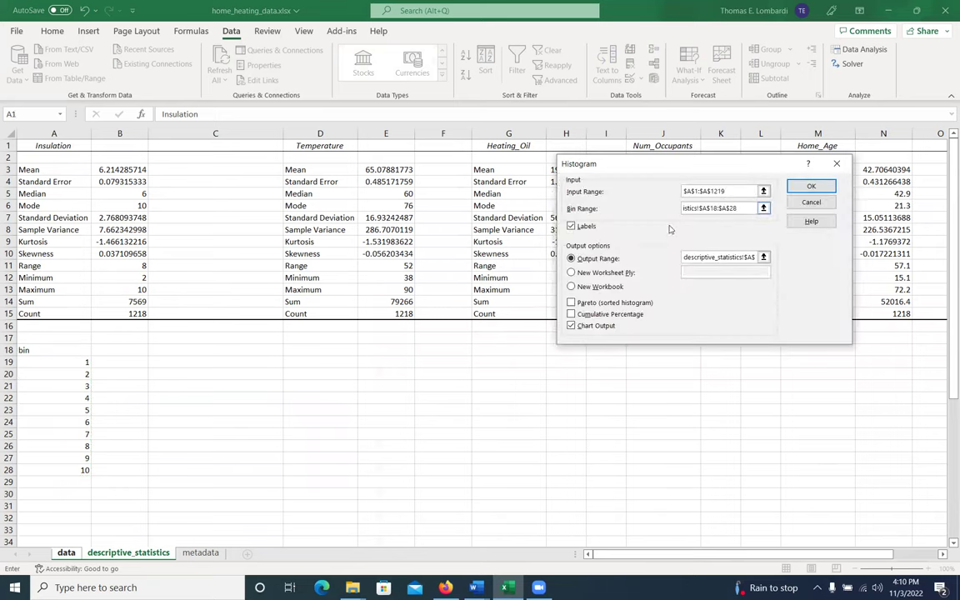
Step: Set the histogram's output range to cell A30 of descriptive_statistics and generate the frequency table and chart
{"action": "left_click", "coordinate": [764, 259]}
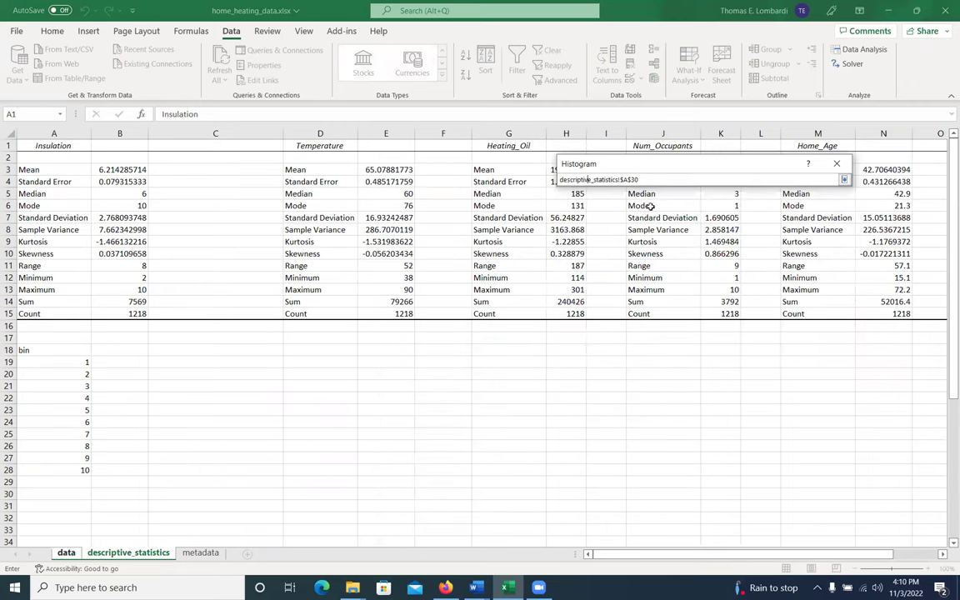
{"action": "key", "text": "shift+Home"}
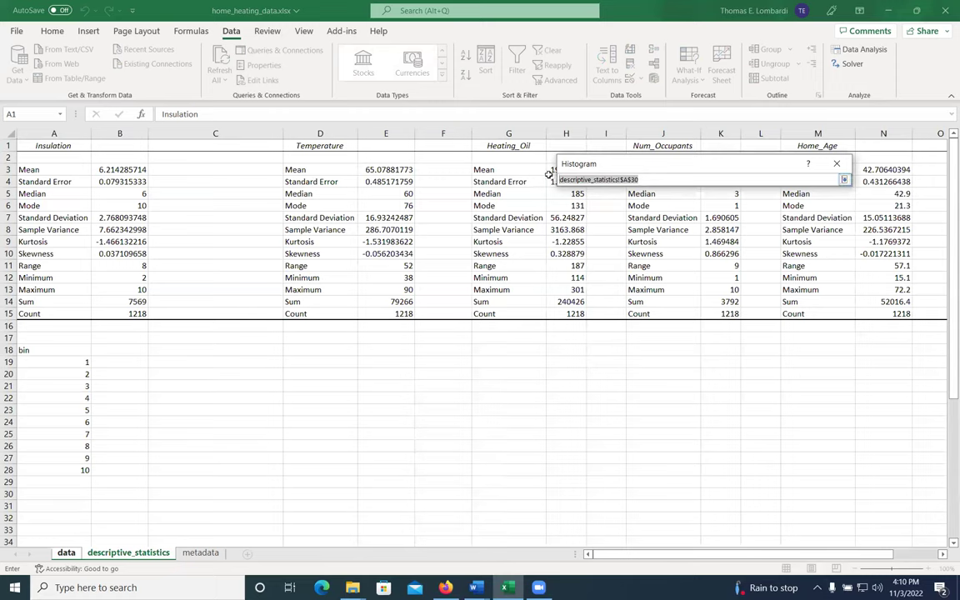
{"action": "key", "text": "BackSpace"}
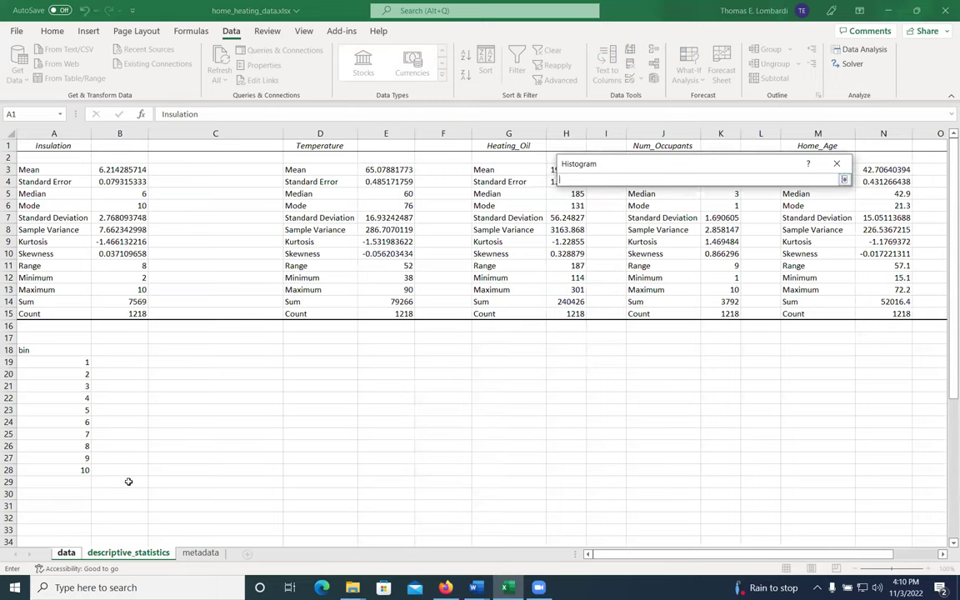
{"action": "left_click", "coordinate": [51, 495]}
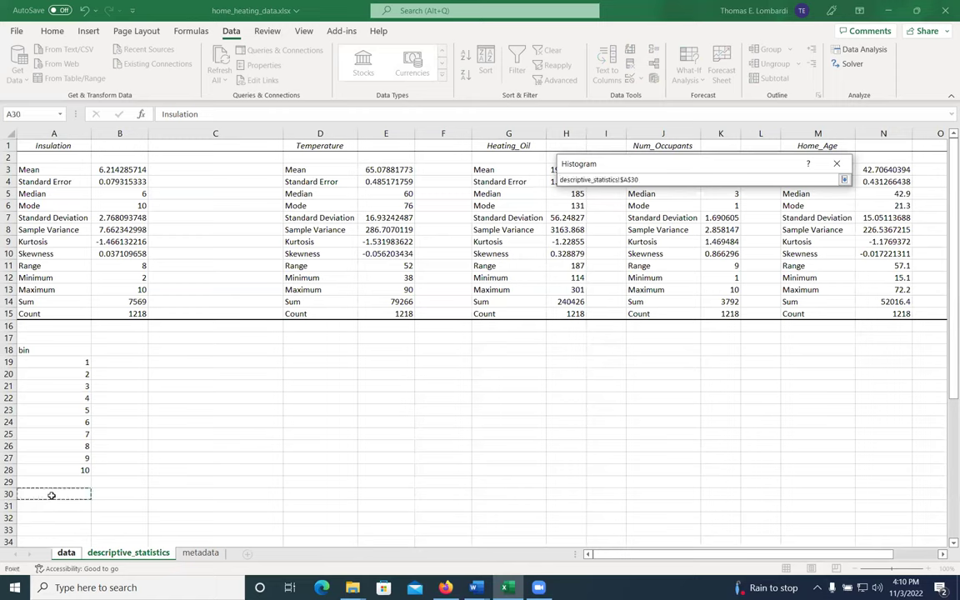
{"action": "left_click", "coordinate": [844, 180]}
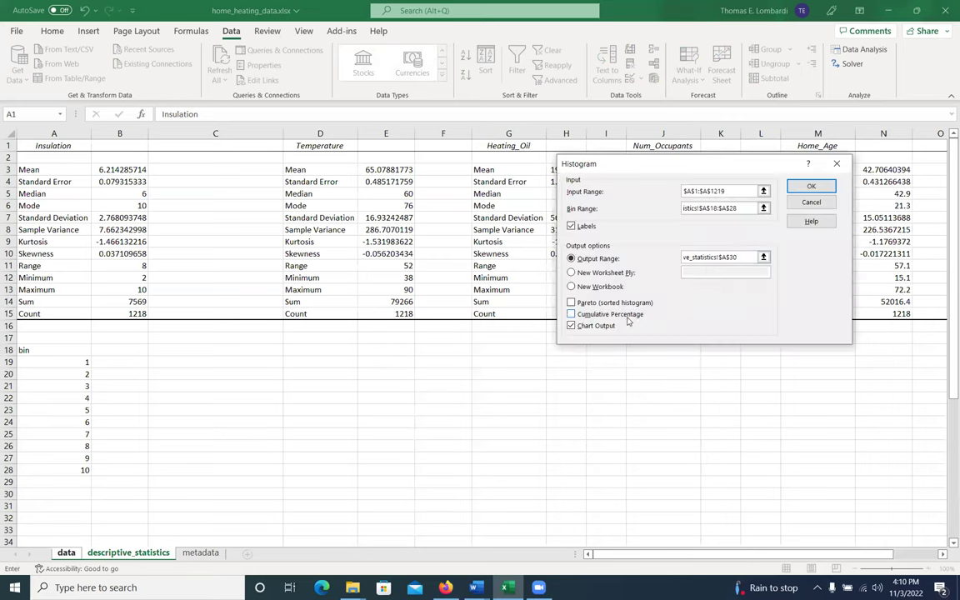
{"action": "left_click", "coordinate": [810, 187]}
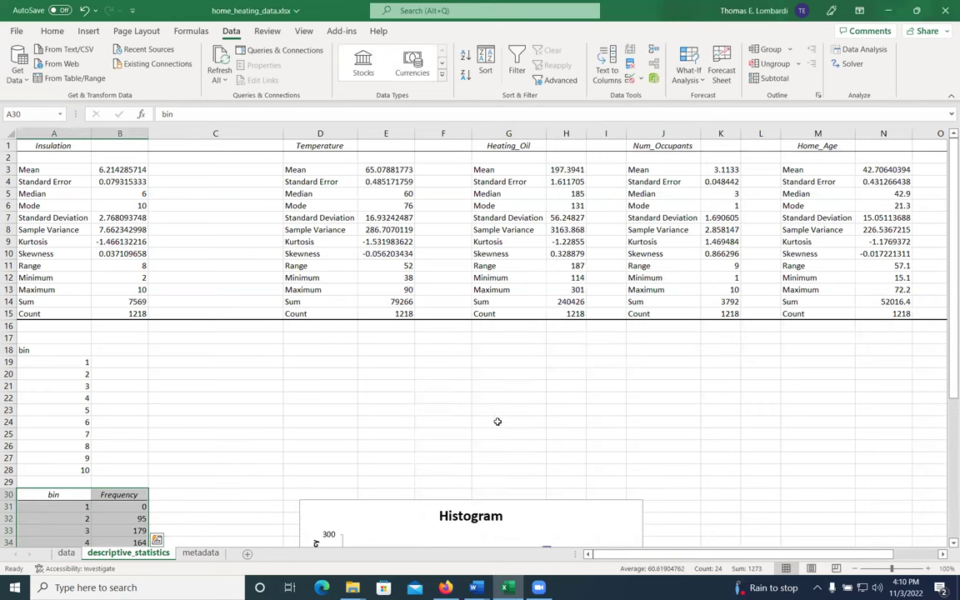
Step: Move the histogram chart over the bin list, starting at about cell A18, and delete its Frequency legend
{"action": "mouse_move", "coordinate": [954, 350]}
{"action": "left_mouse_down"}
{"action": "mouse_move", "coordinate": [949, 367]}
{"action": "mouse_move", "coordinate": [947, 359]}
{"action": "left_mouse_up"}
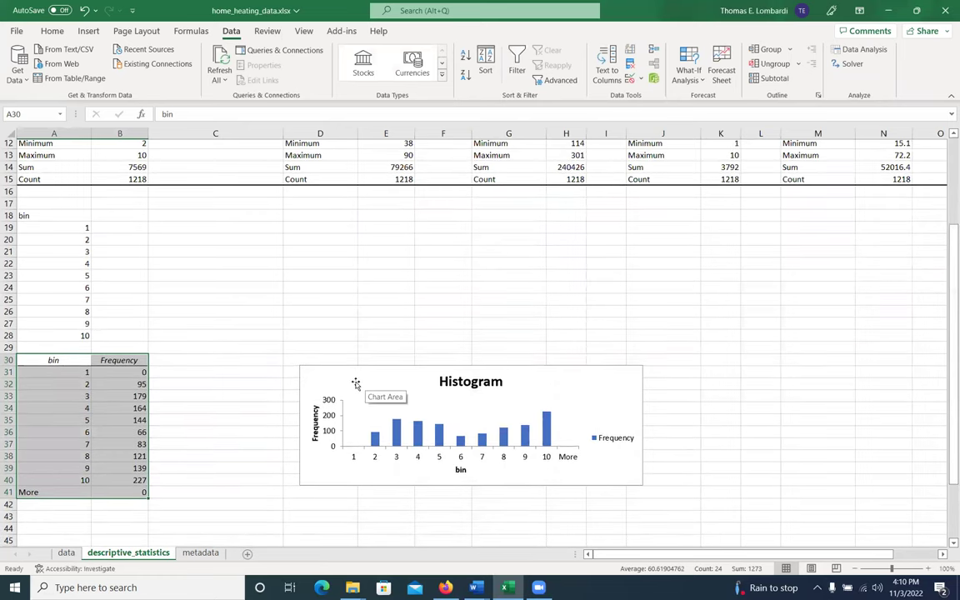
{"action": "left_click_drag", "start_coordinate": [334, 384], "coordinate": [19, 211]}
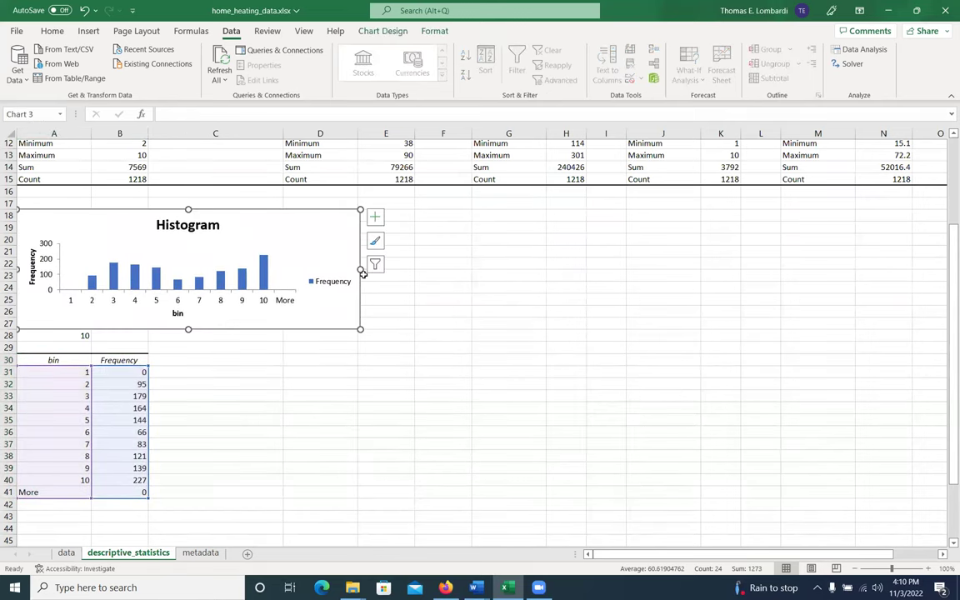
{"action": "left_click", "coordinate": [327, 285]}
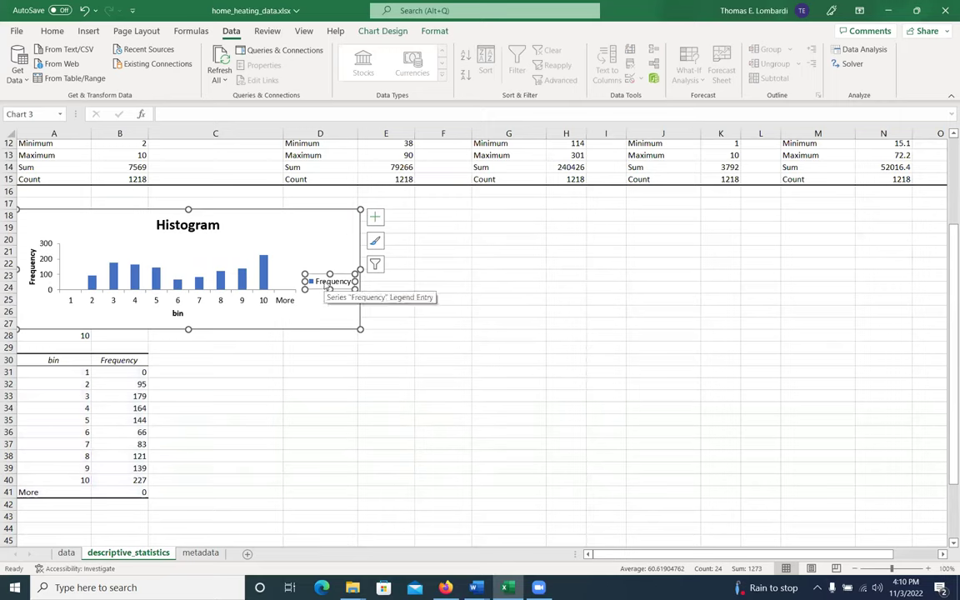
{"action": "key", "text": "Delete"}
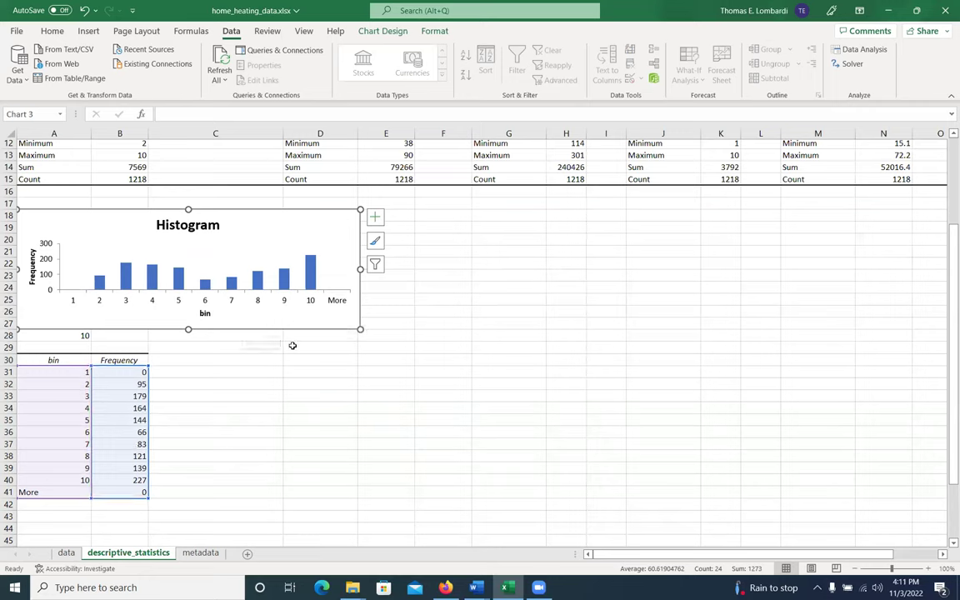
Step: Set the gap width of the histogram's Frequency series to 0%
{"action": "left_click", "coordinate": [281, 282]}
{"action": "right_click", "coordinate": [282, 282]}
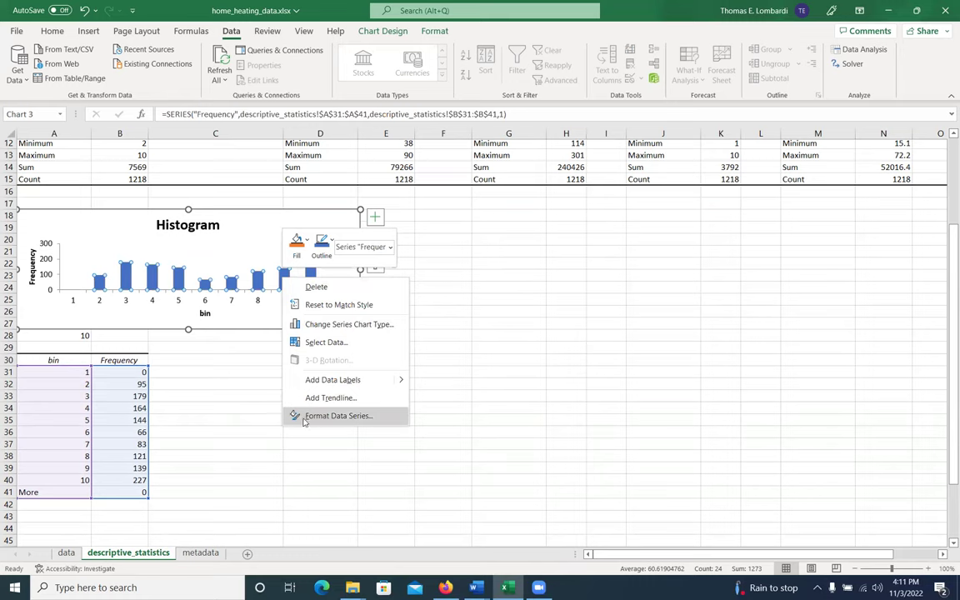
{"action": "left_click", "coordinate": [334, 415]}
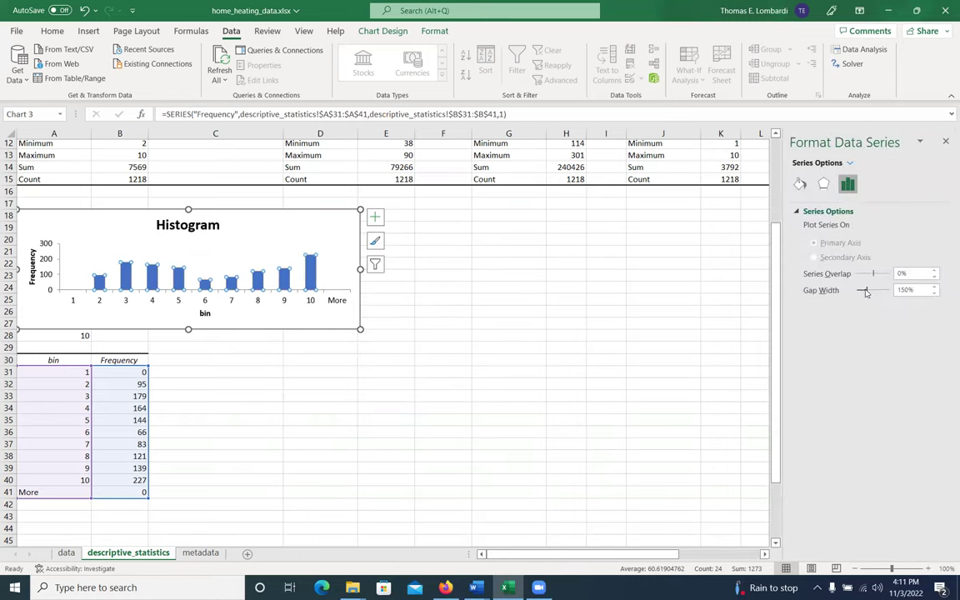
{"action": "left_click_drag", "start_coordinate": [866, 292], "coordinate": [839, 305]}
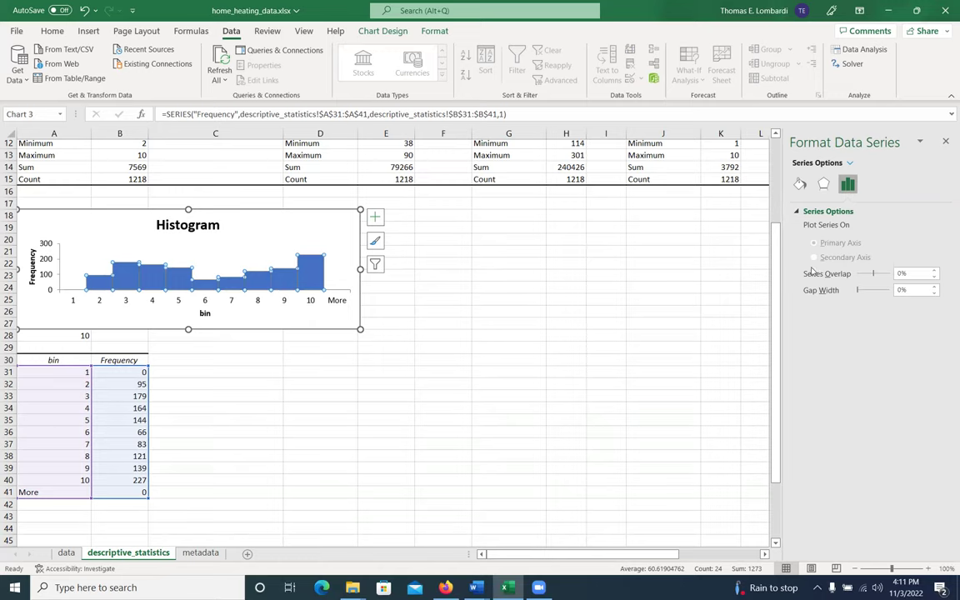
Step: Give the histogram's Frequency bars a solid black border
{"action": "left_click", "coordinate": [799, 184]}
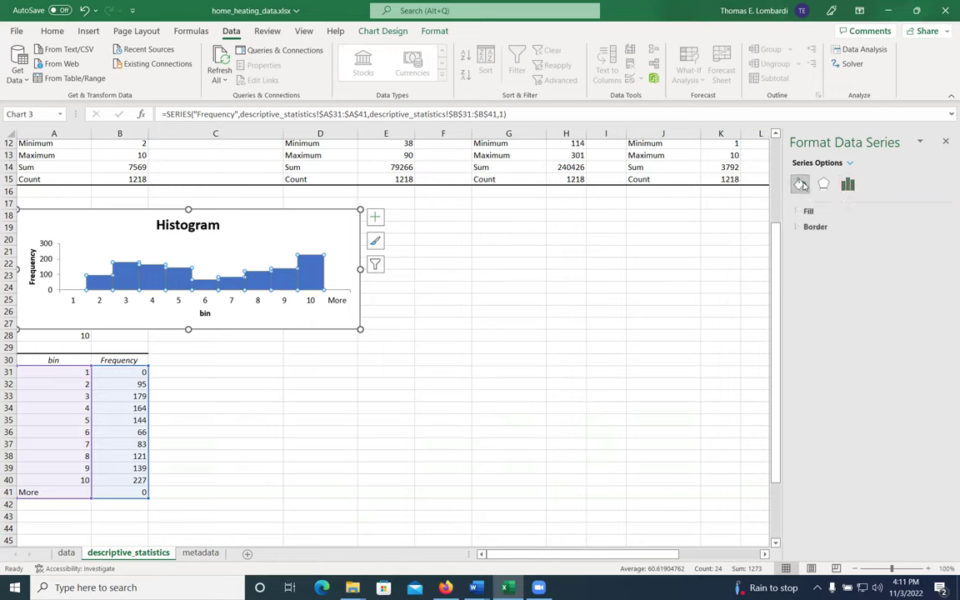
{"action": "left_click", "coordinate": [797, 213]}
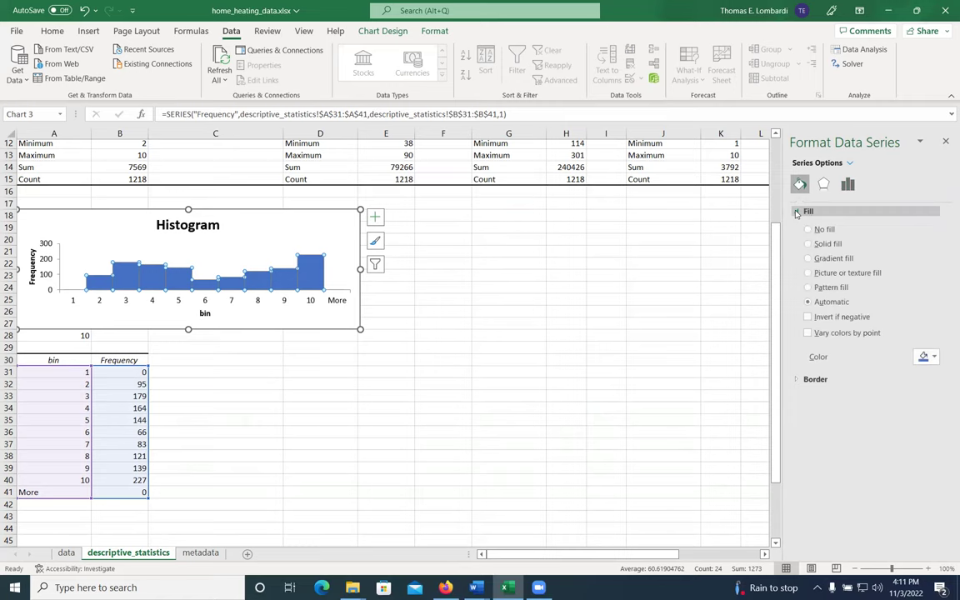
{"action": "left_click", "coordinate": [796, 213]}
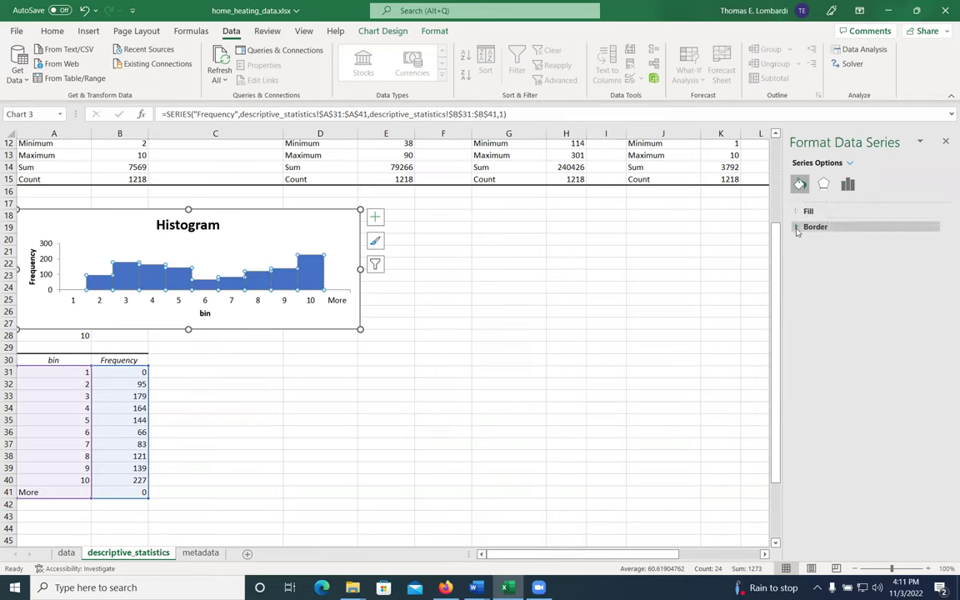
{"action": "left_click", "coordinate": [797, 228]}
{"action": "left_click", "coordinate": [807, 259]}
{"action": "left_click", "coordinate": [933, 311]}
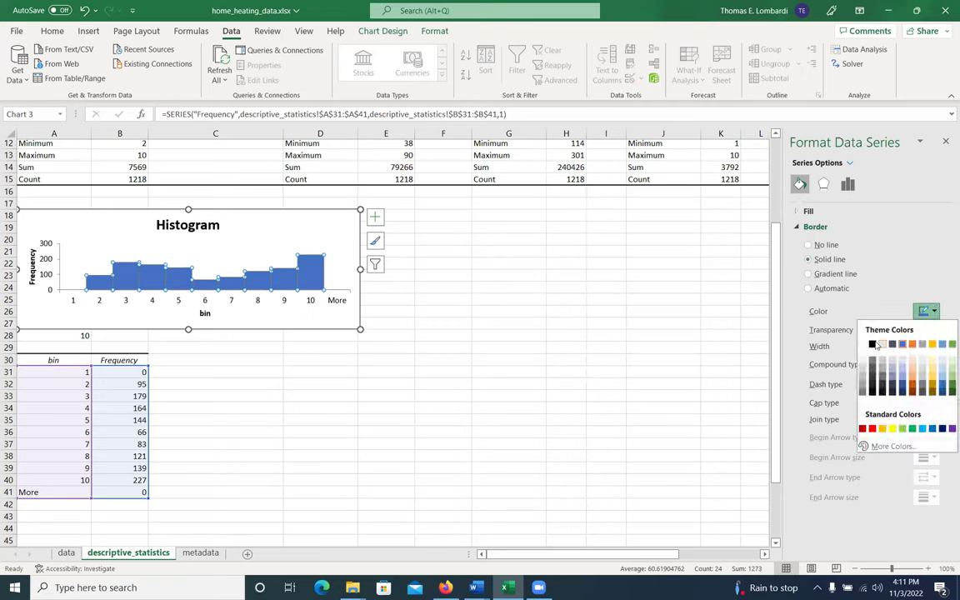
{"action": "left_click", "coordinate": [872, 345]}
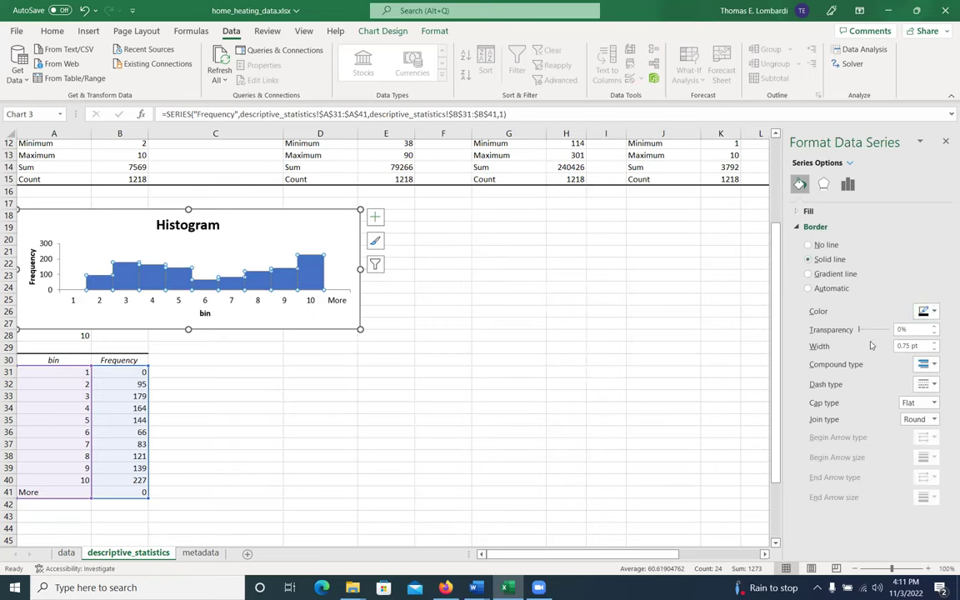
Step: Set the border width of the histogram's Frequency bars to 2 pt and deselect the chart
{"action": "left_click", "coordinate": [935, 343]}
{"action": "left_click", "coordinate": [934, 343]}
{"action": "left_click", "coordinate": [935, 344]}
{"action": "left_click", "coordinate": [934, 344]}
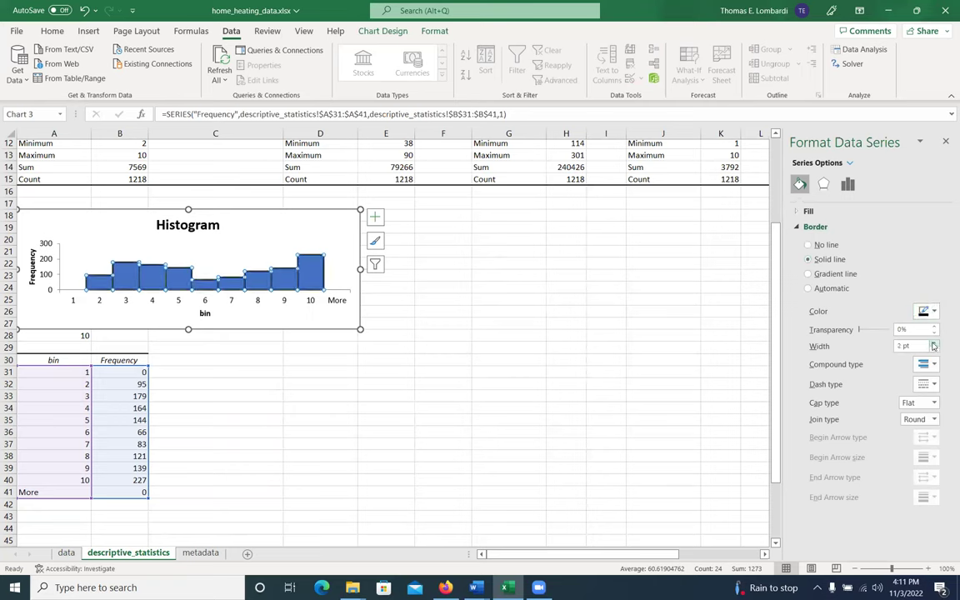
{"action": "left_click", "coordinate": [240, 351]}
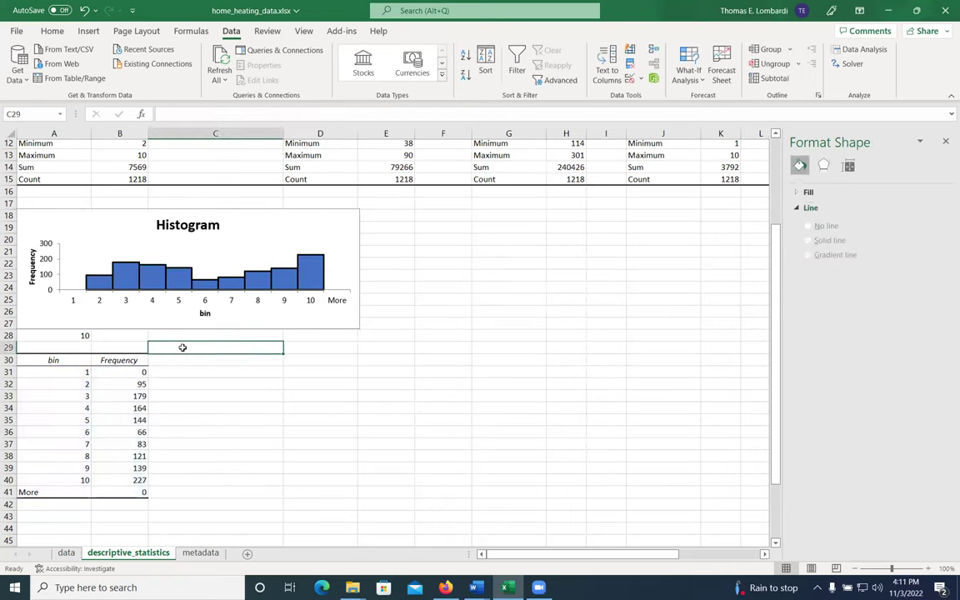
Step: Add data labels to the histogram's Frequency series in the Outside End position
{"action": "mouse_move", "coordinate": [125, 277]}
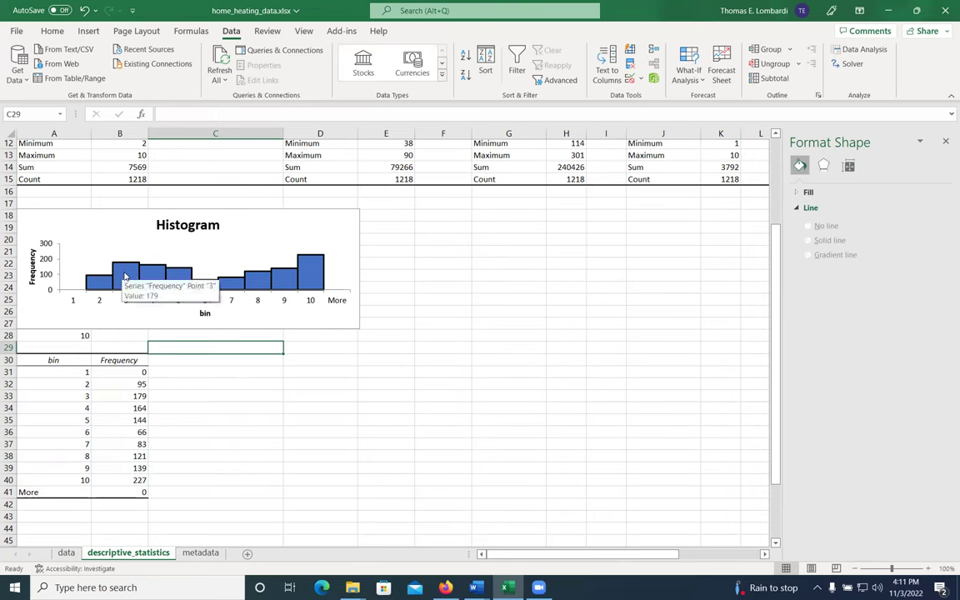
{"action": "right_click", "coordinate": [127, 277]}
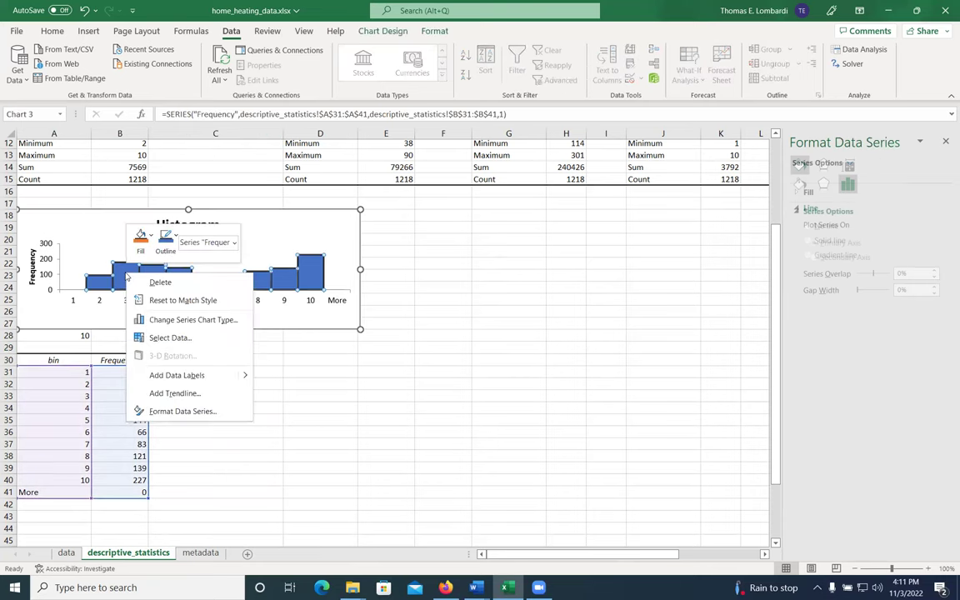
{"action": "left_click", "coordinate": [177, 412]}
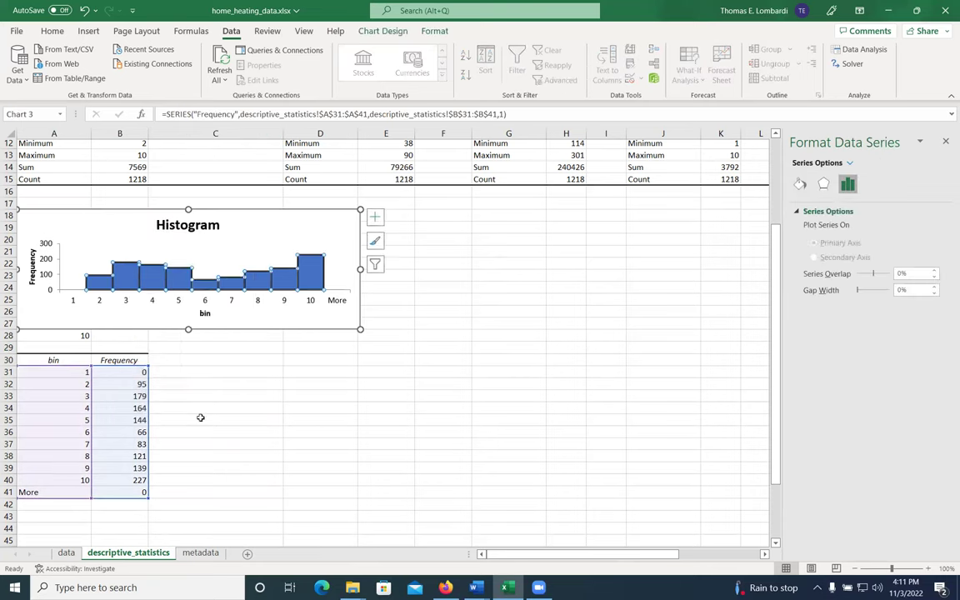
{"action": "left_click", "coordinate": [799, 184]}
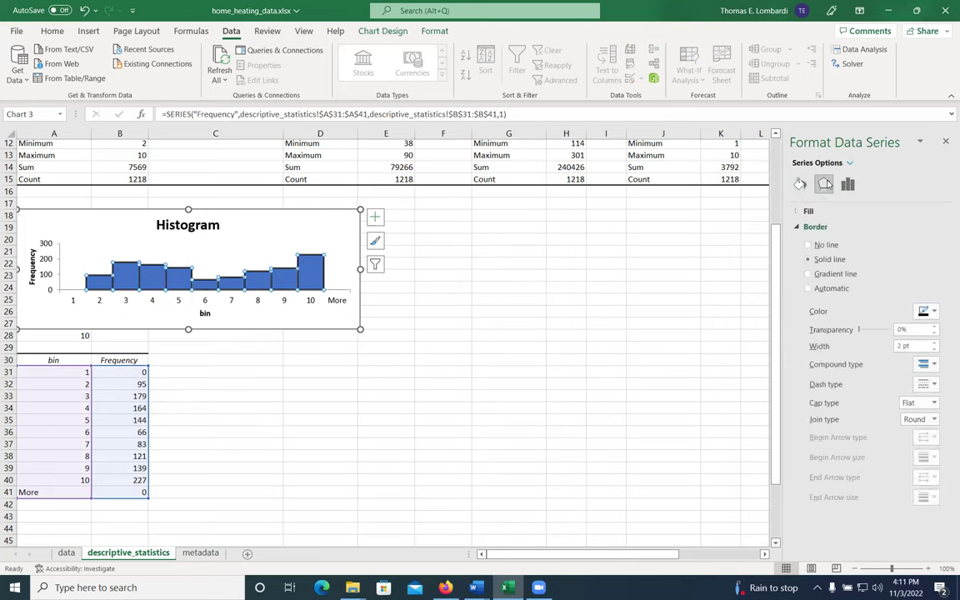
{"action": "left_click", "coordinate": [823, 185]}
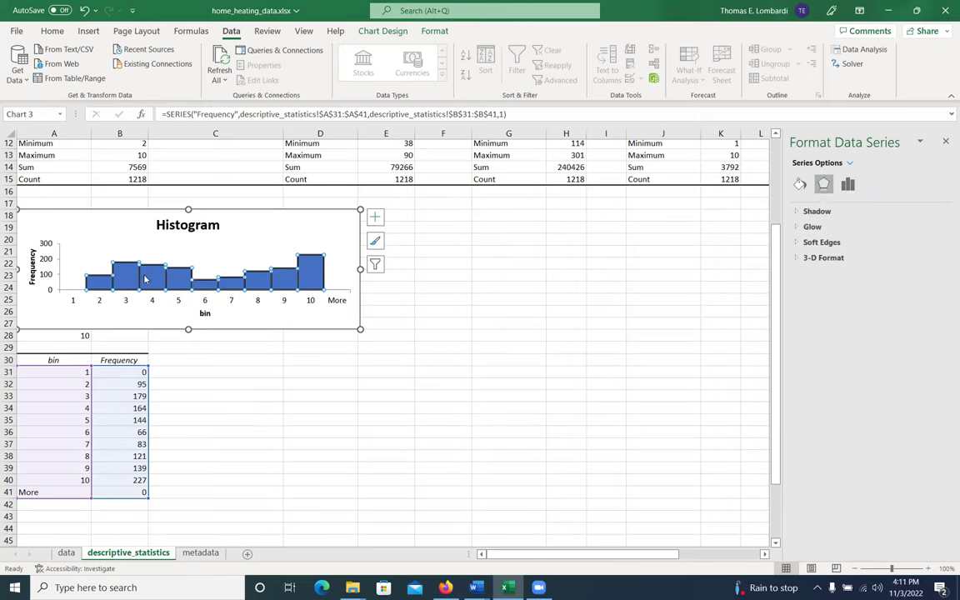
{"action": "mouse_move", "coordinate": [146, 279]}
{"action": "left_click", "coordinate": [378, 31]}
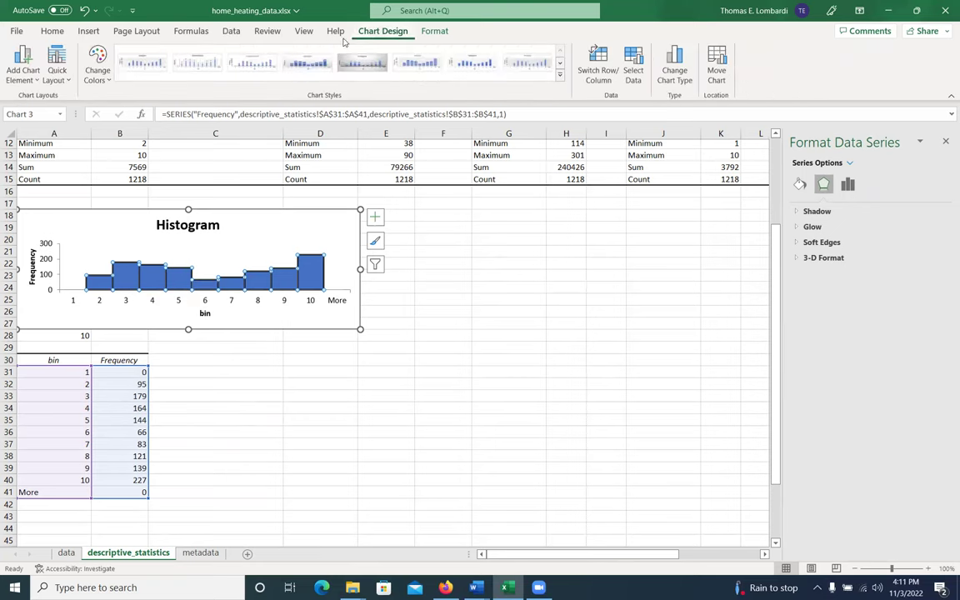
{"action": "left_click", "coordinate": [23, 70]}
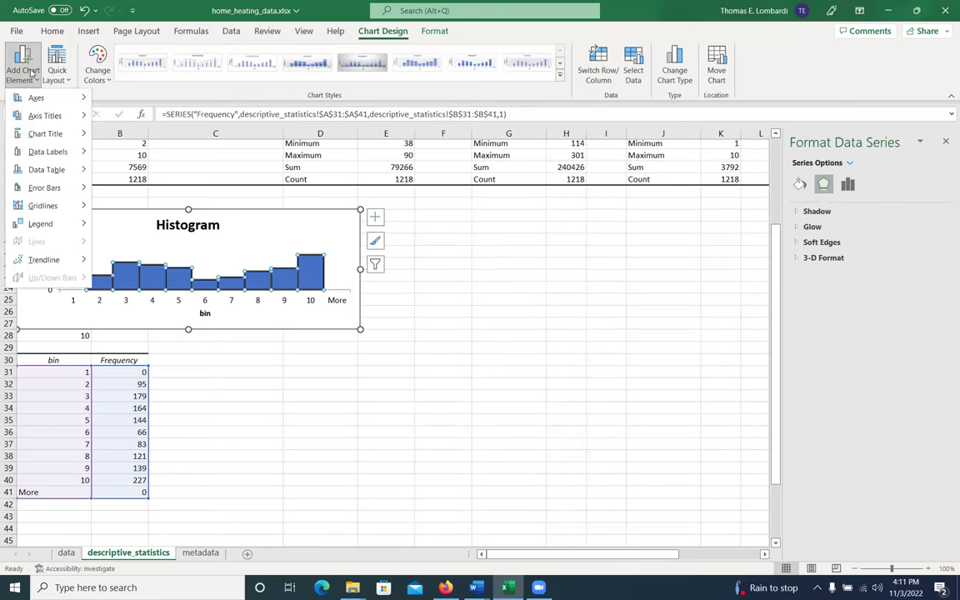
{"action": "mouse_move", "coordinate": [38, 151]}
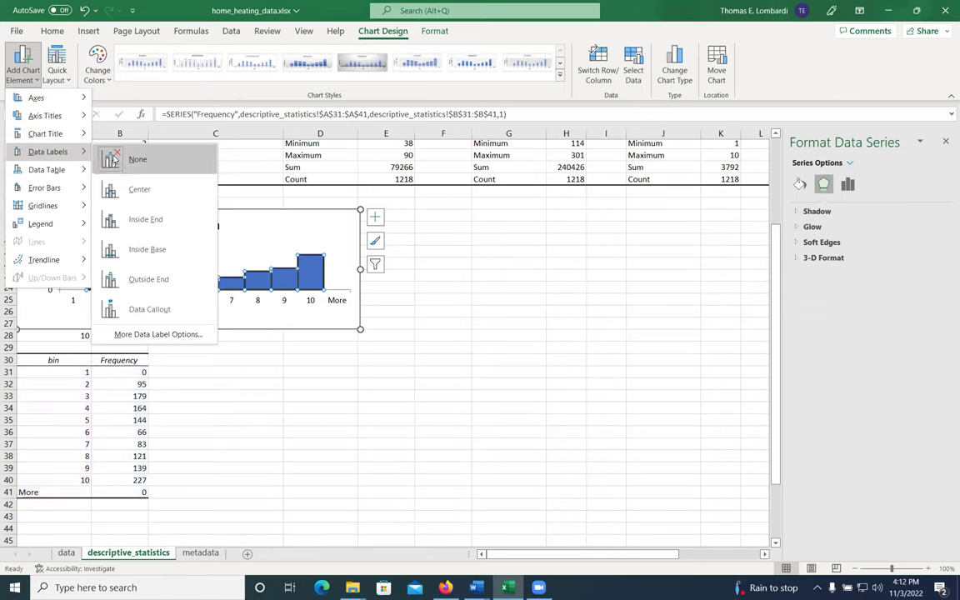
{"action": "left_click", "coordinate": [137, 281]}
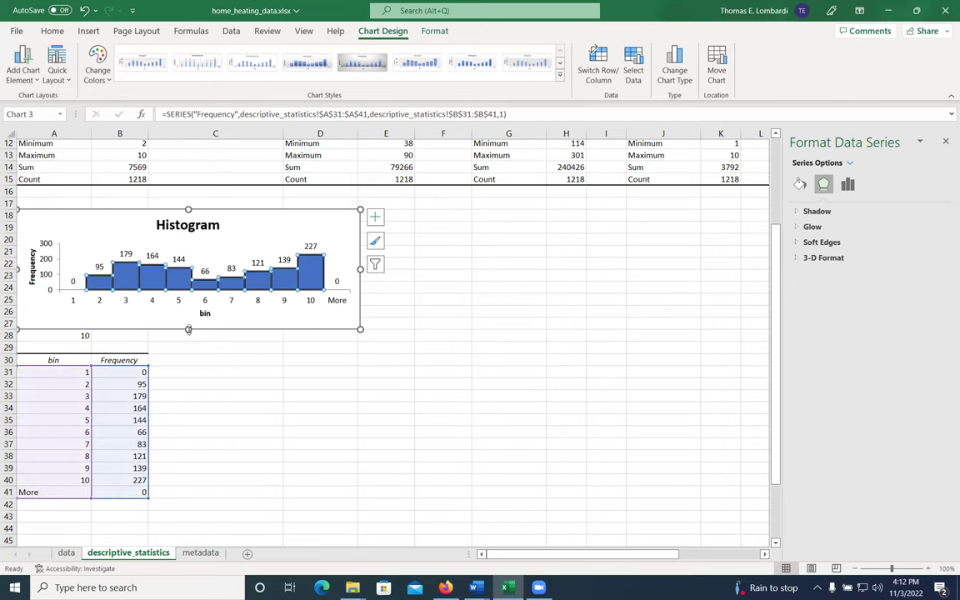
Step: Extend the histogram chart down to about row 42 and narrow it so it ends within column C
{"action": "left_click_drag", "start_coordinate": [189, 329], "coordinate": [191, 373]}
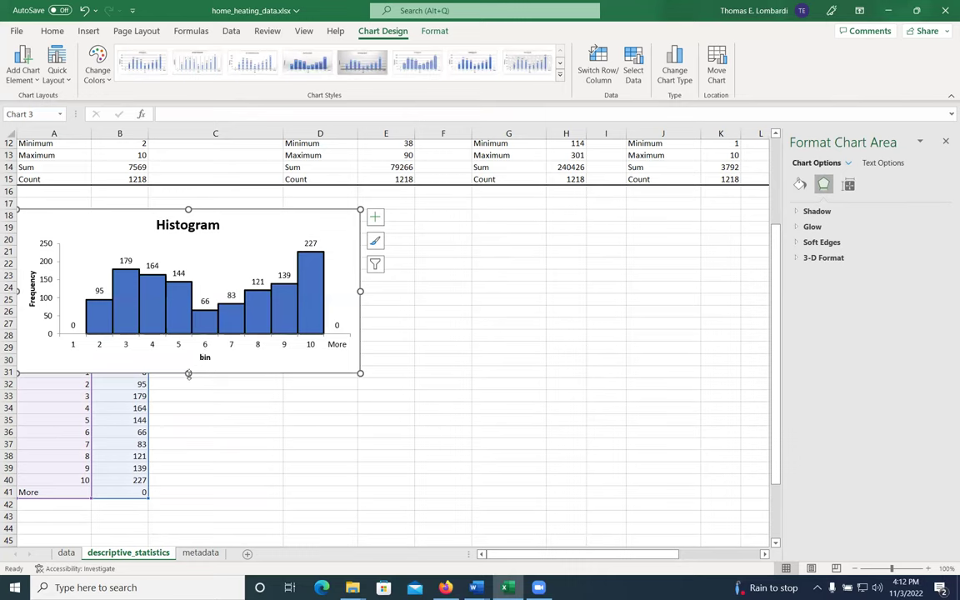
{"action": "left_click_drag", "start_coordinate": [189, 373], "coordinate": [170, 502]}
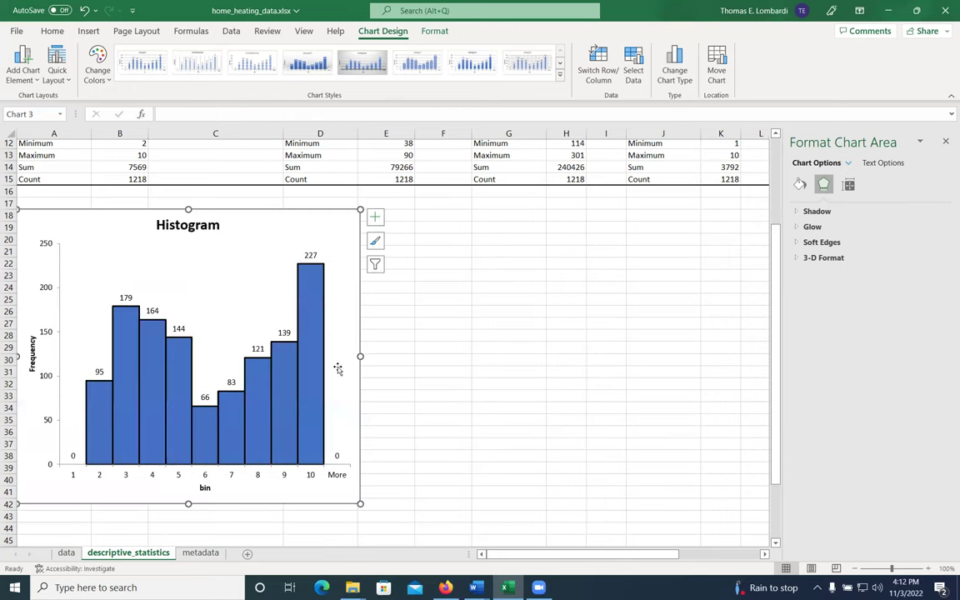
{"action": "left_click_drag", "start_coordinate": [360, 356], "coordinate": [274, 355]}
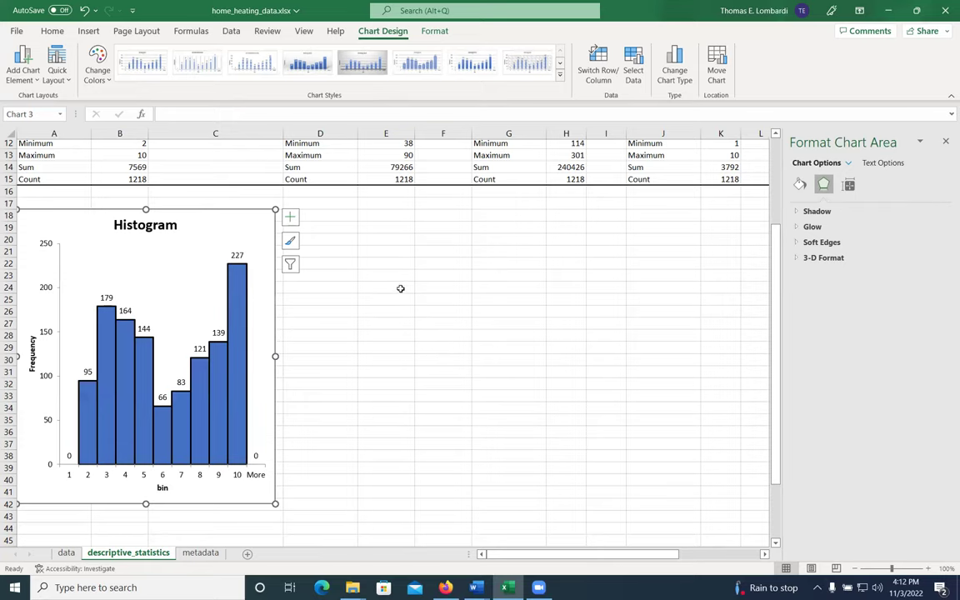
Step: Widen column C of the descriptive_statistics sheet slightly
{"action": "scroll", "coordinate": [401, 286], "scroll_direction": "up", "scroll_amount": 2}
{"action": "scroll", "coordinate": [401, 286], "scroll_direction": "up", "scroll_amount": 2}
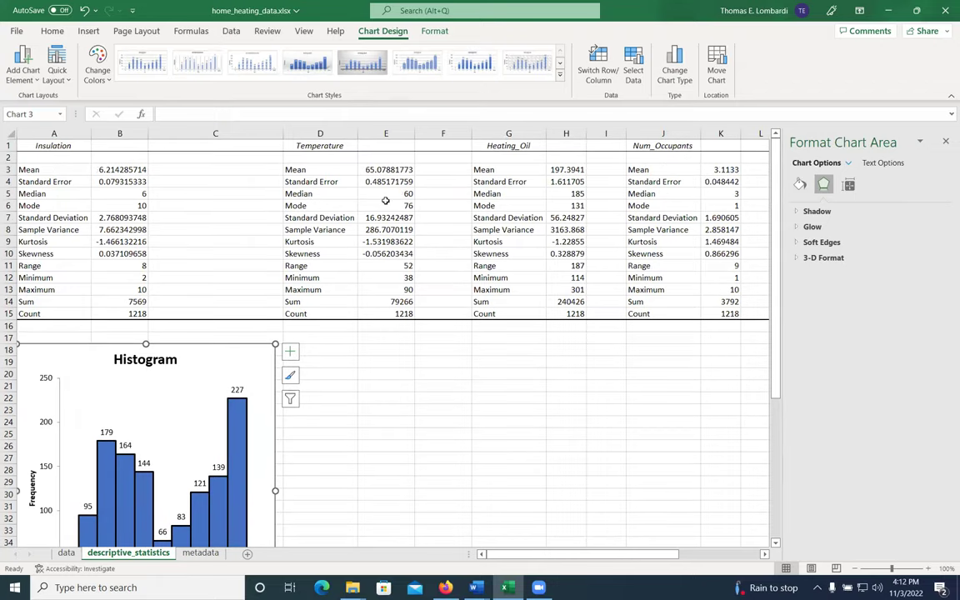
{"action": "left_click_drag", "start_coordinate": [282, 133], "coordinate": [313, 134]}
Step: Widen the histogram chart to nearly the outer edge of column C and shorten it to end at about row 36
{"action": "scroll", "coordinate": [390, 415], "scroll_direction": "down", "scroll_amount": 1}
{"action": "scroll", "coordinate": [390, 415], "scroll_direction": "down", "scroll_amount": 4}
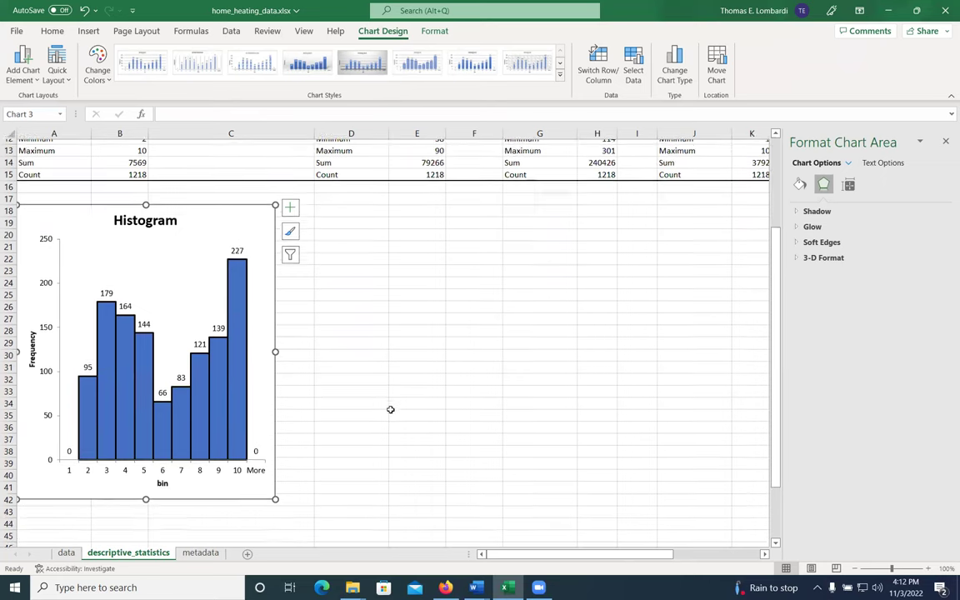
{"action": "left_click_drag", "start_coordinate": [275, 347], "coordinate": [307, 347]}
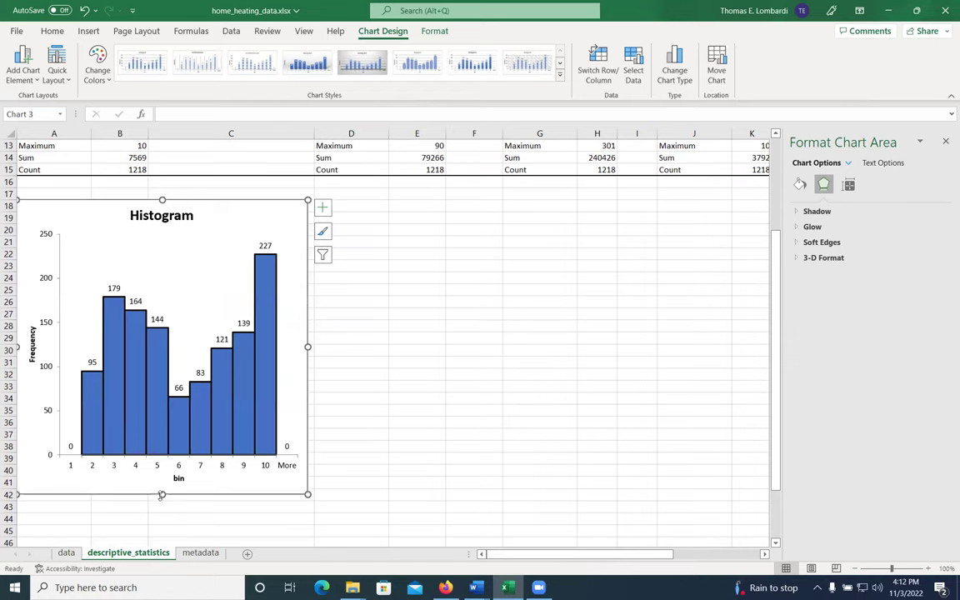
{"action": "left_click_drag", "start_coordinate": [162, 494], "coordinate": [162, 430]}
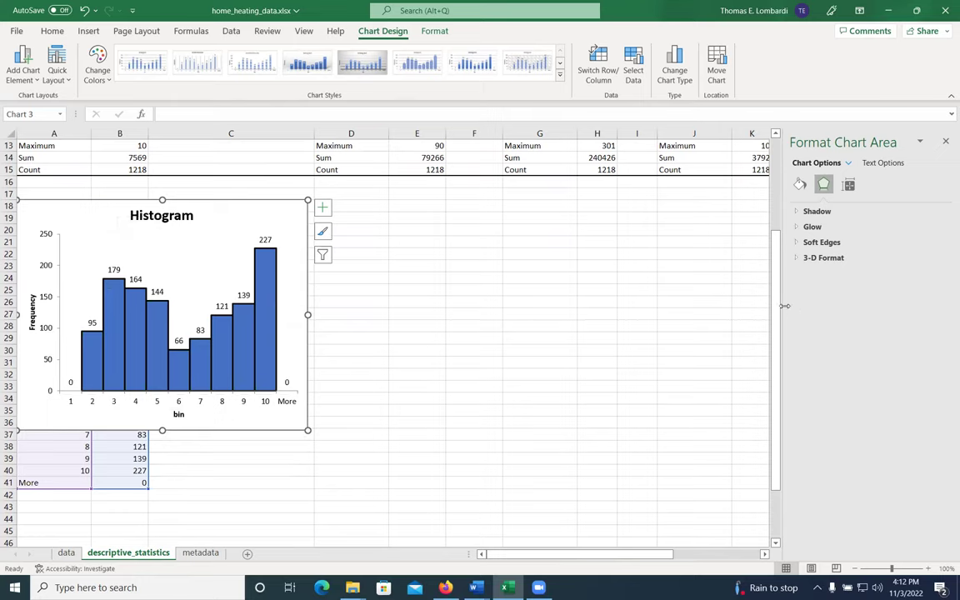
{"action": "mouse_move", "coordinate": [777, 306]}
{"action": "left_mouse_down"}
{"action": "mouse_move", "coordinate": [796, 183]}
{"action": "mouse_move", "coordinate": [768, 286]}
{"action": "mouse_move", "coordinate": [786, 270]}
{"action": "mouse_move", "coordinate": [800, 207]}
{"action": "mouse_move", "coordinate": [788, 292]}
{"action": "left_mouse_up"}
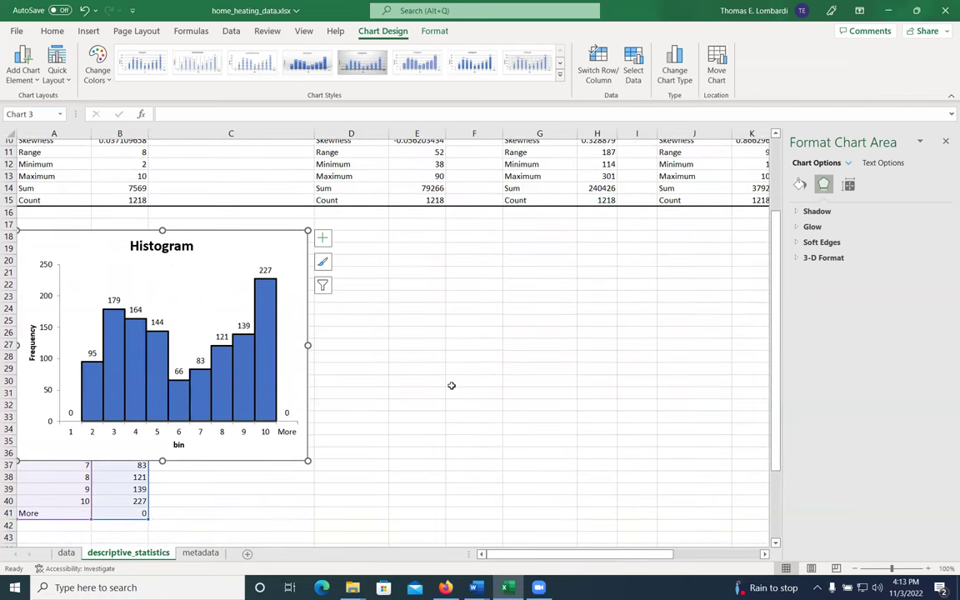